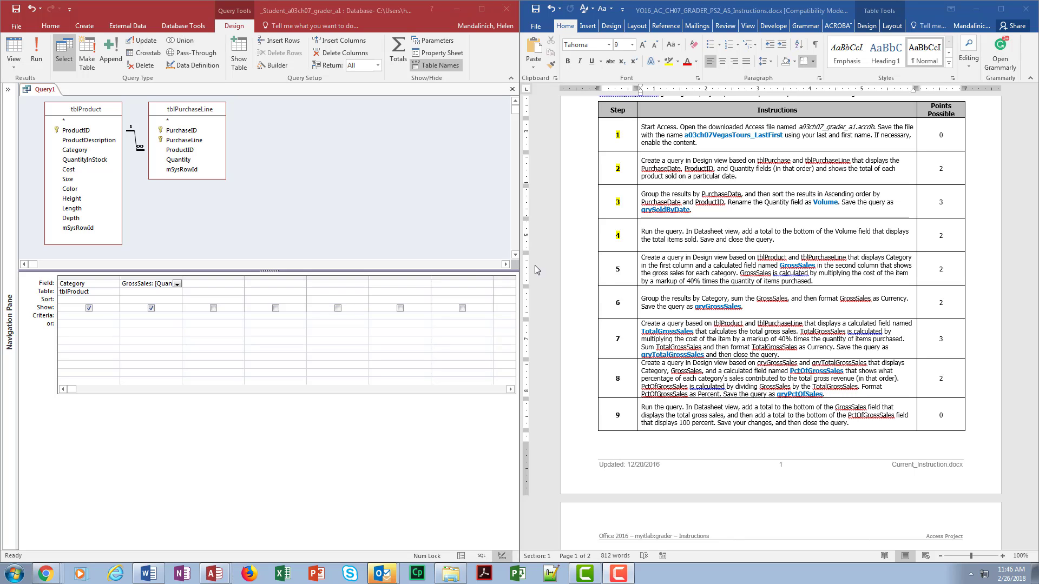
Step: Highlight step number 5 in yellow in the Word instructions table
drag(611, 271, 620, 269)
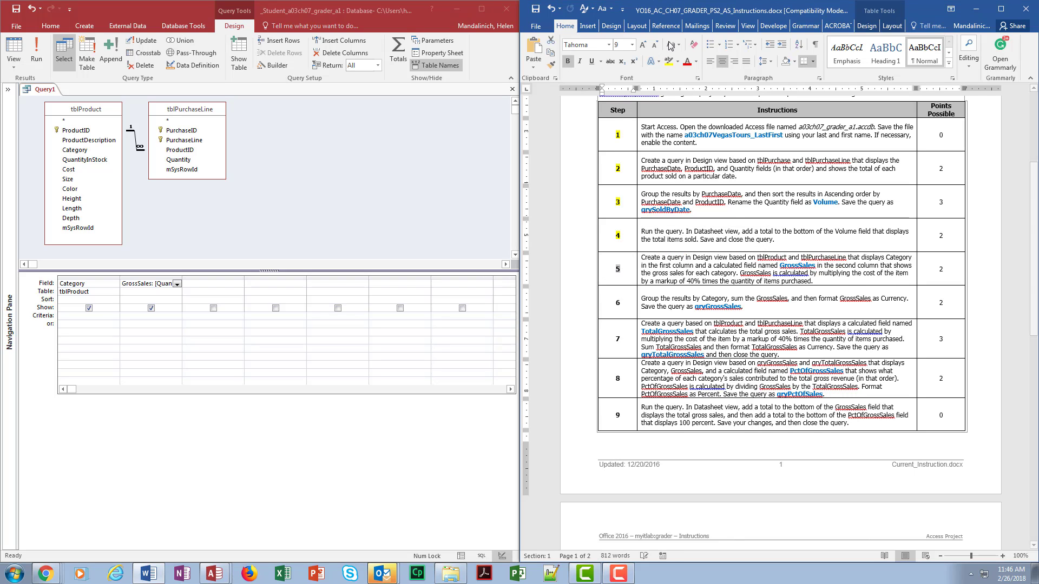
click(670, 62)
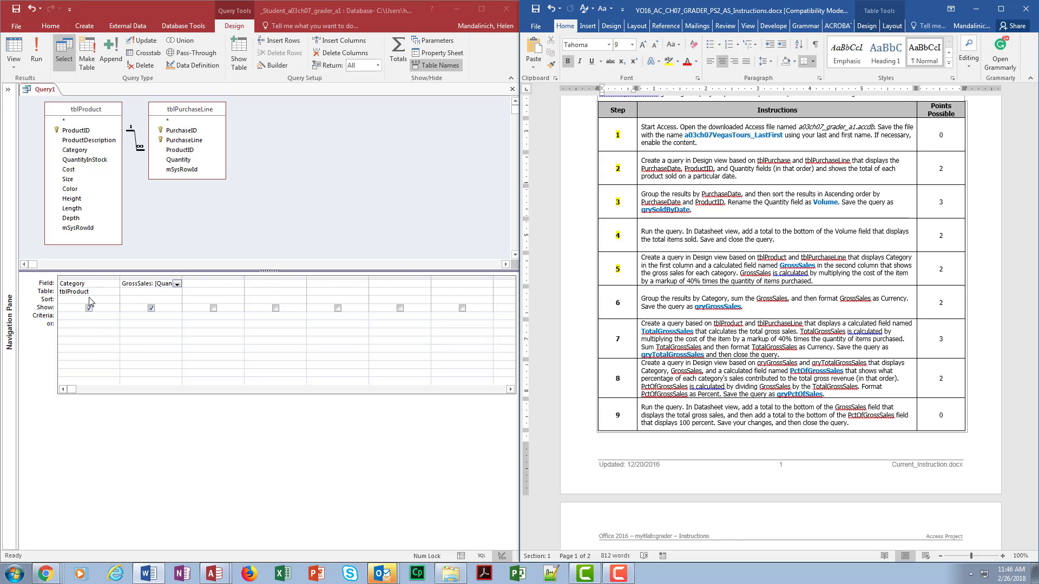
Step: In Access, show the Total row in the query grid and insert Sum( in front of the GrossSales expression
click(397, 62)
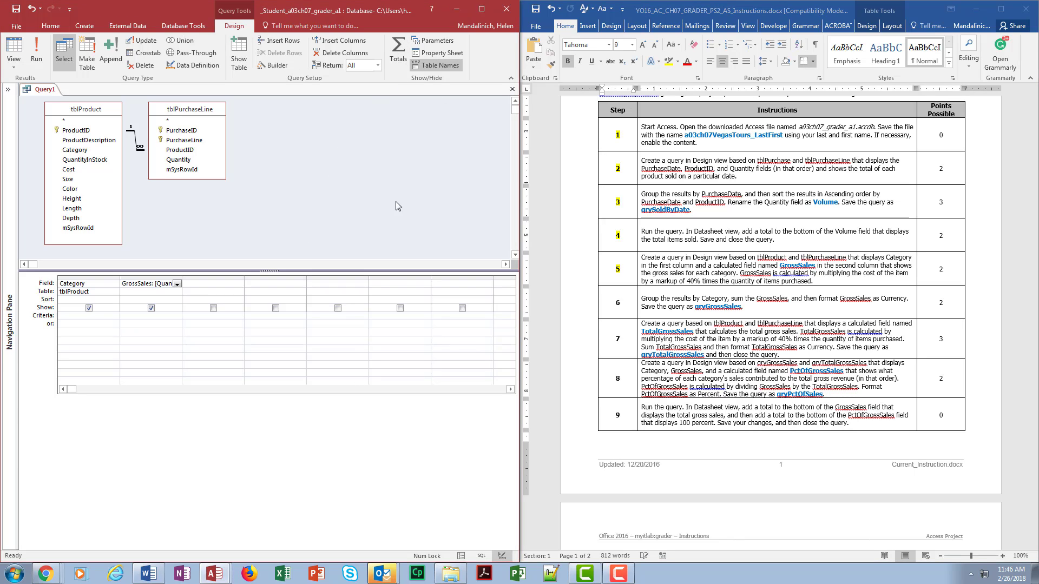
click(398, 60)
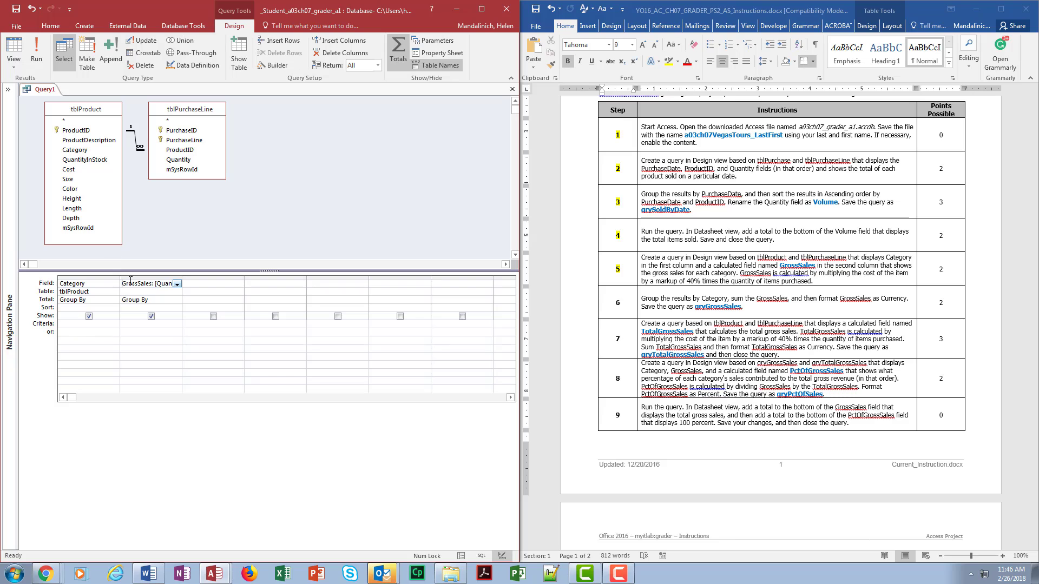
click(146, 303)
click(155, 284)
text(a)
key(BackSpace)
text(Sum()
Step: Open the GrossSales expression in the Zoom editor and complete it as GrossSales:Sum([Quantity]*([Cost]*1.4))
right_click(162, 284)
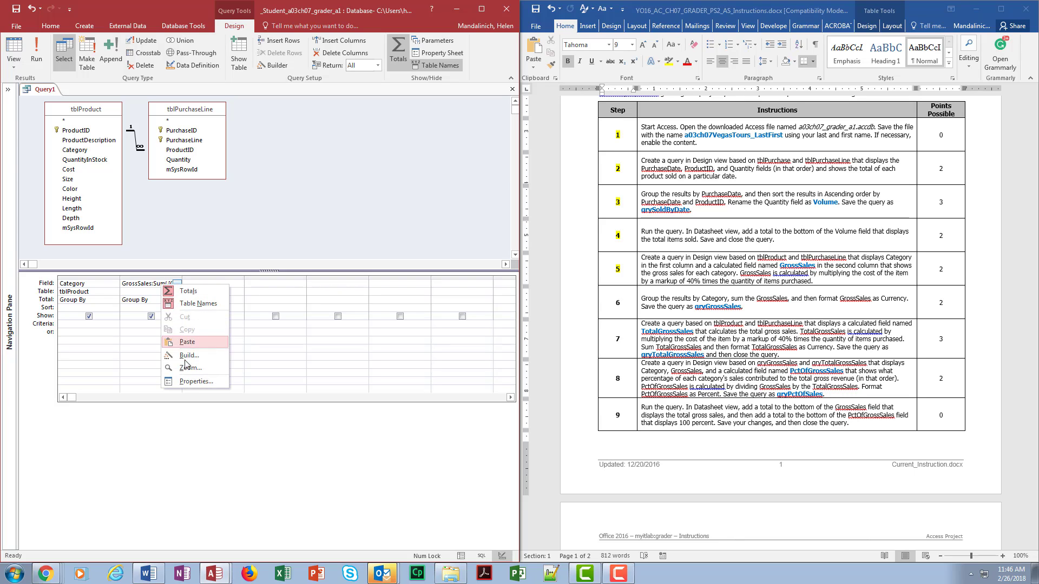
click(203, 363)
click(171, 197)
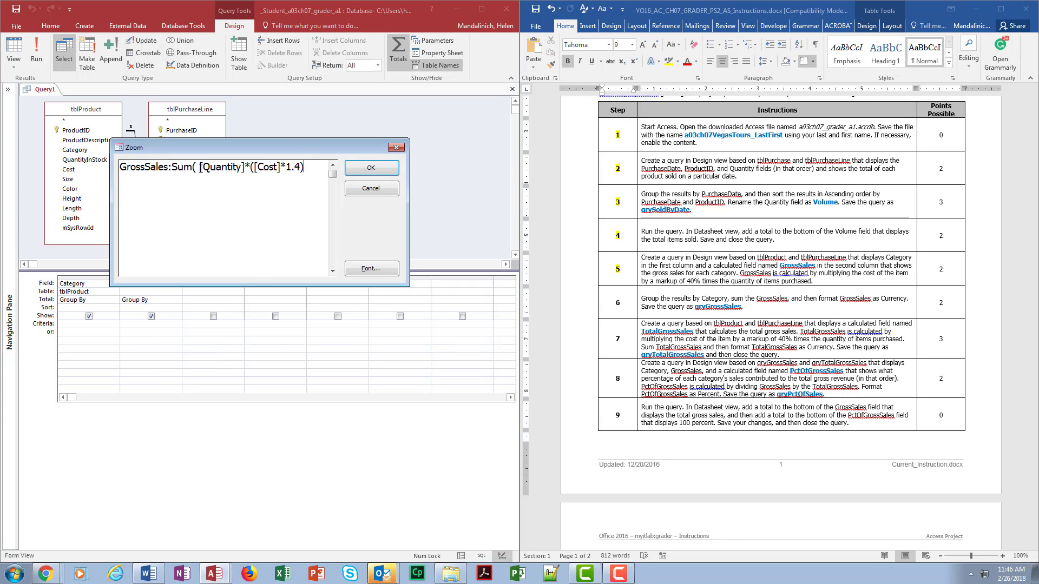
drag(196, 167, 178, 166)
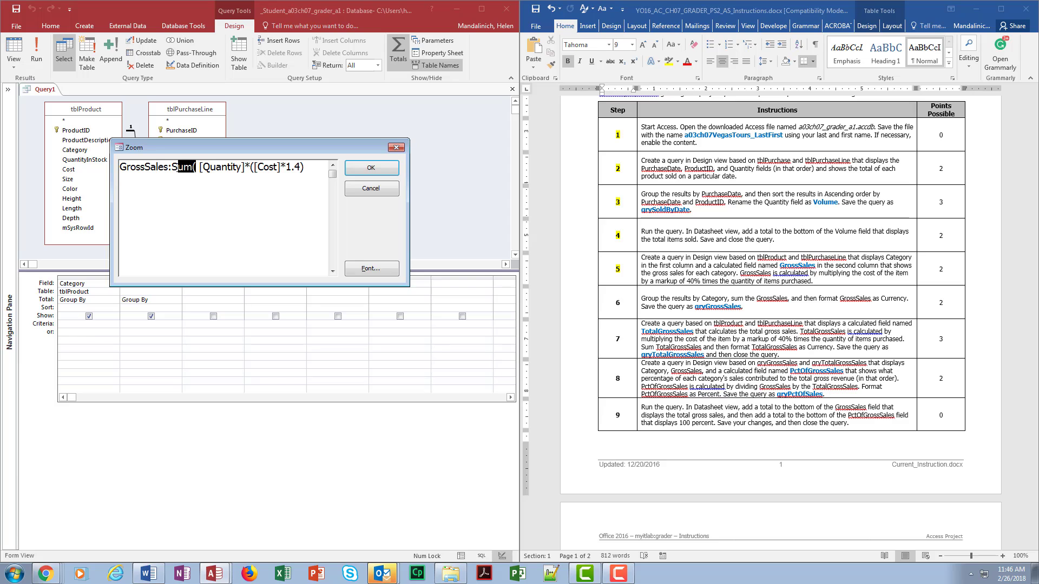
click(198, 168)
key(Delete)
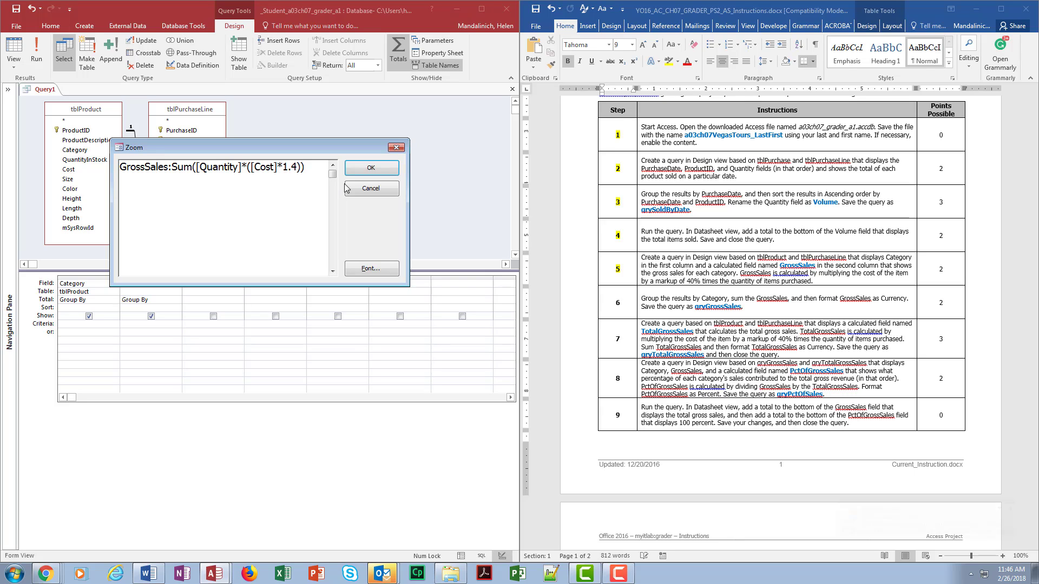
click(371, 168)
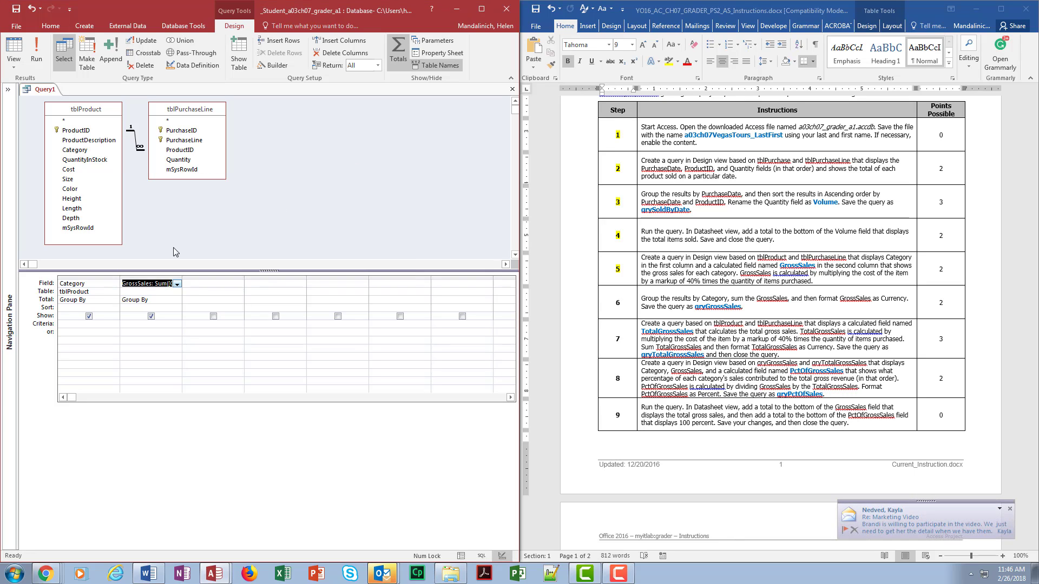
Step: Set the Total setting of the GrossSales column to Expression and run the query
click(162, 300)
click(177, 300)
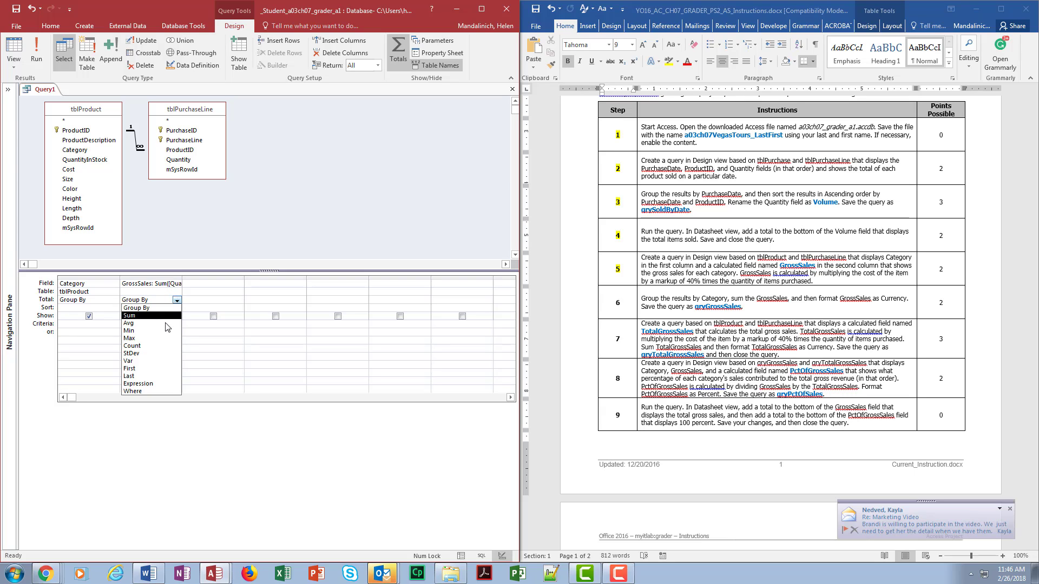
click(158, 384)
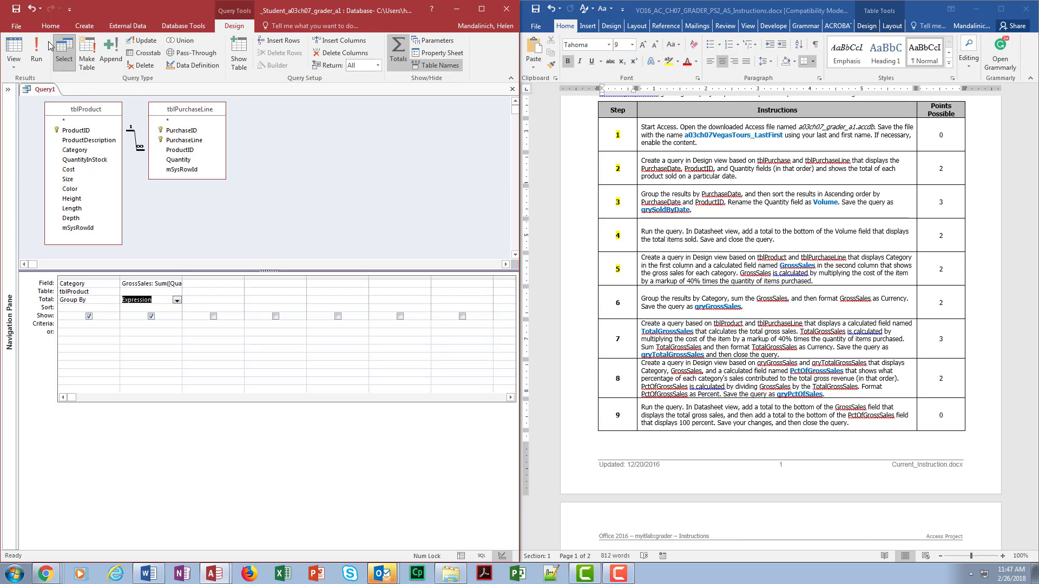
click(37, 54)
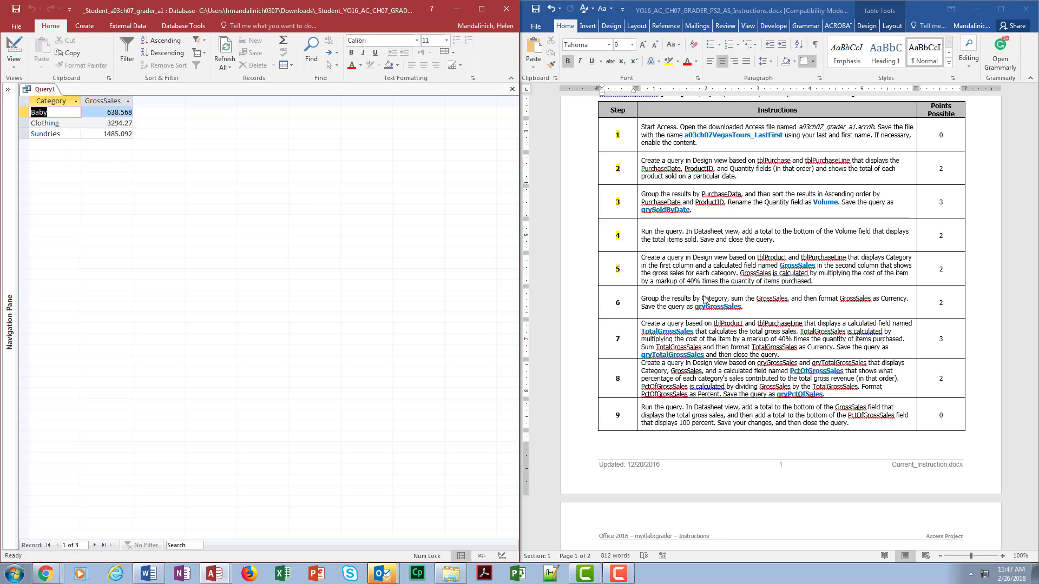
Step: Return to Design view, format the GrossSales field as Currency in its properties, and run the query again
click(14, 48)
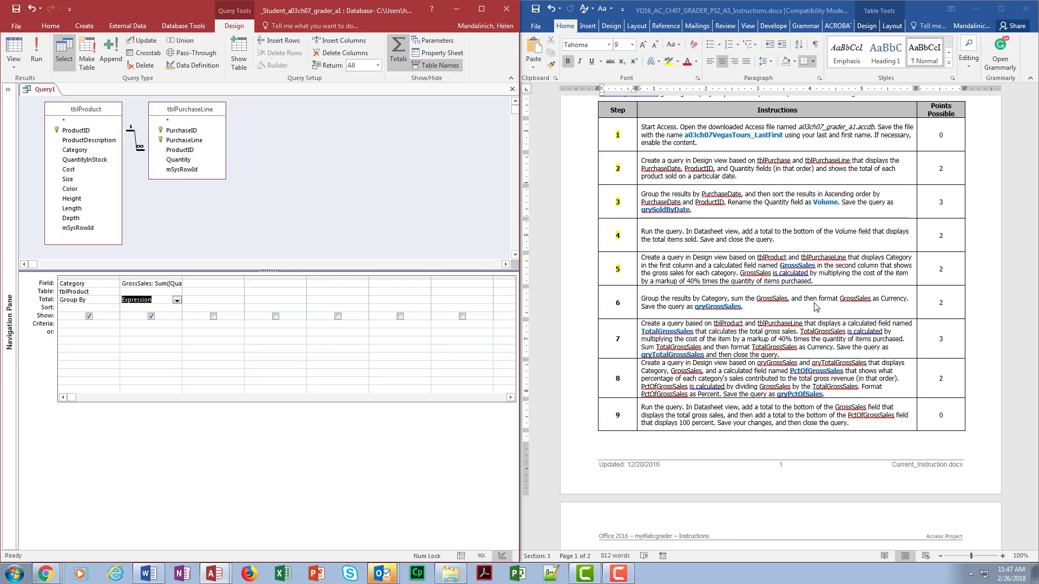
click(149, 282)
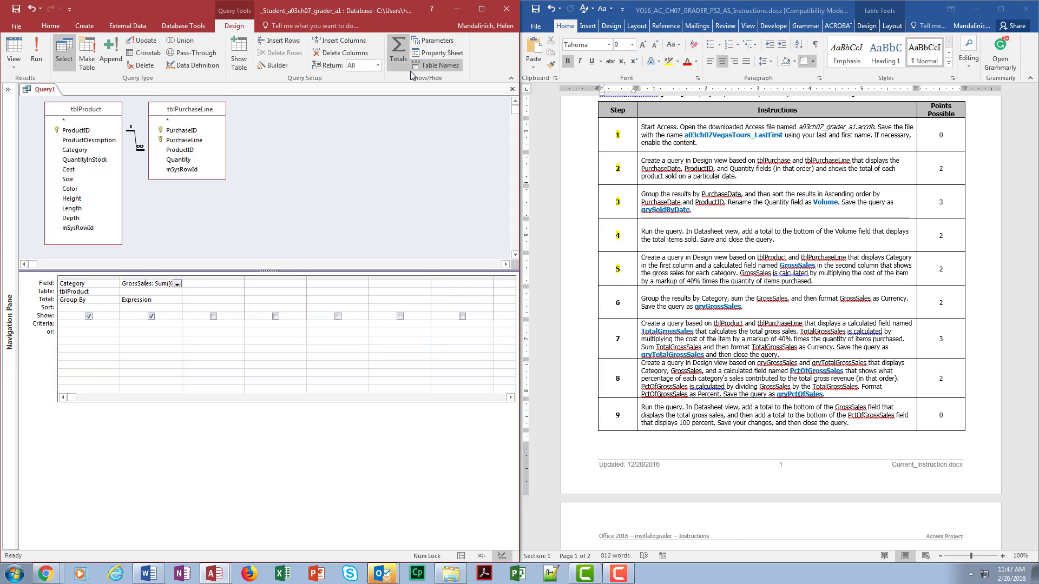
click(435, 53)
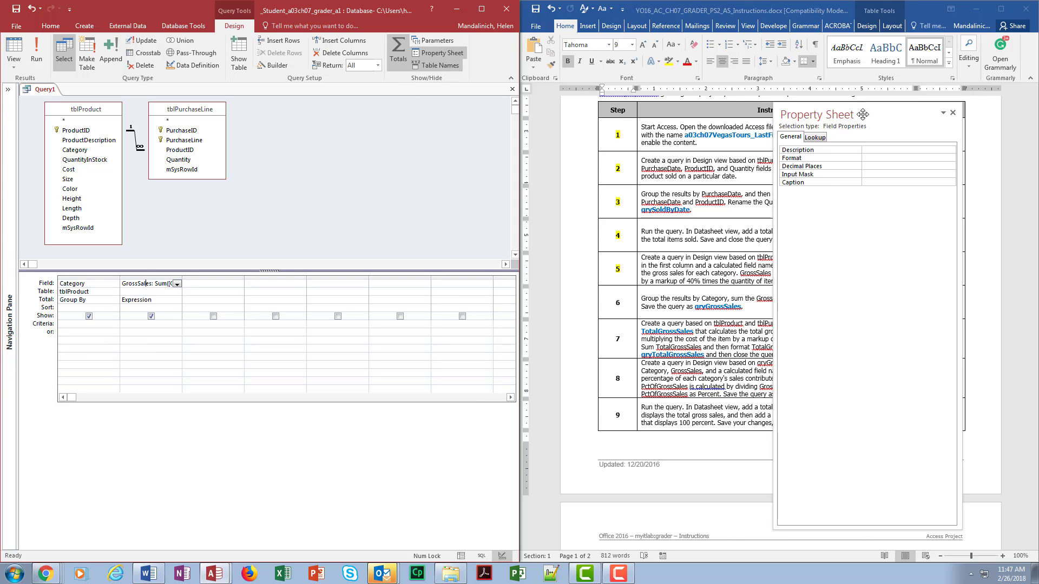
drag(856, 109, 433, 136)
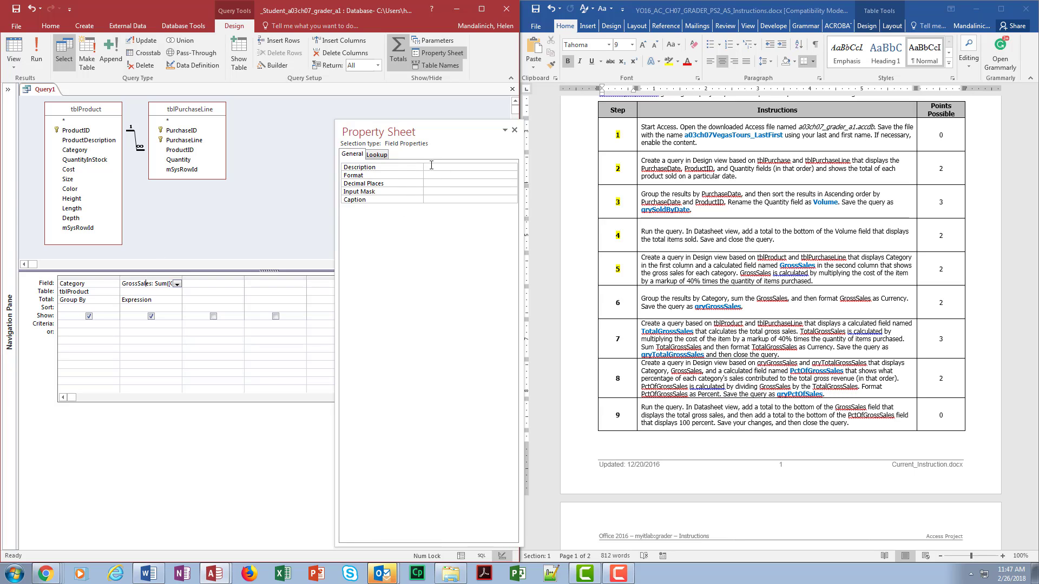
click(480, 175)
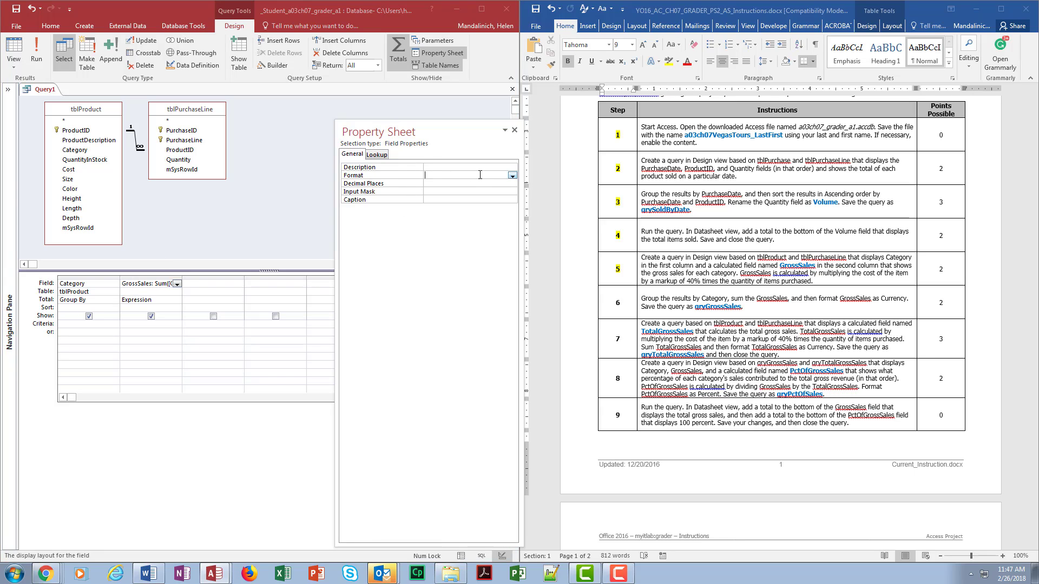
click(512, 176)
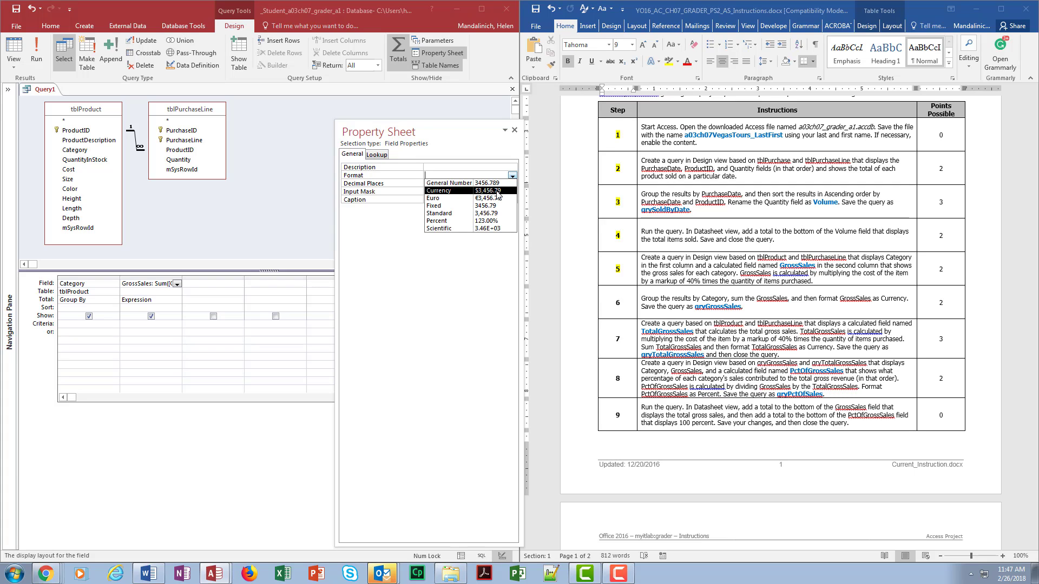
click(496, 191)
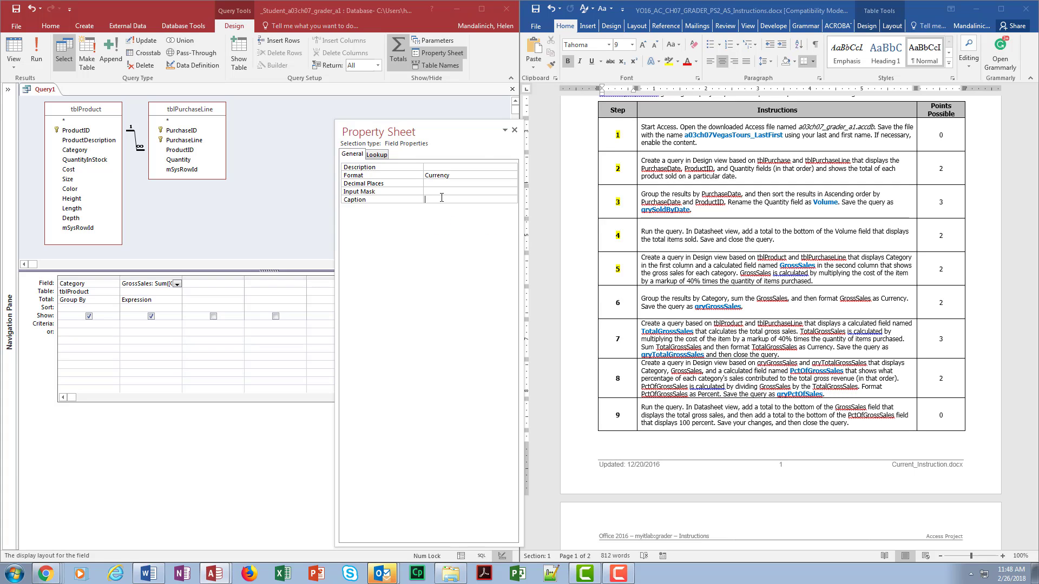
click(514, 129)
click(36, 54)
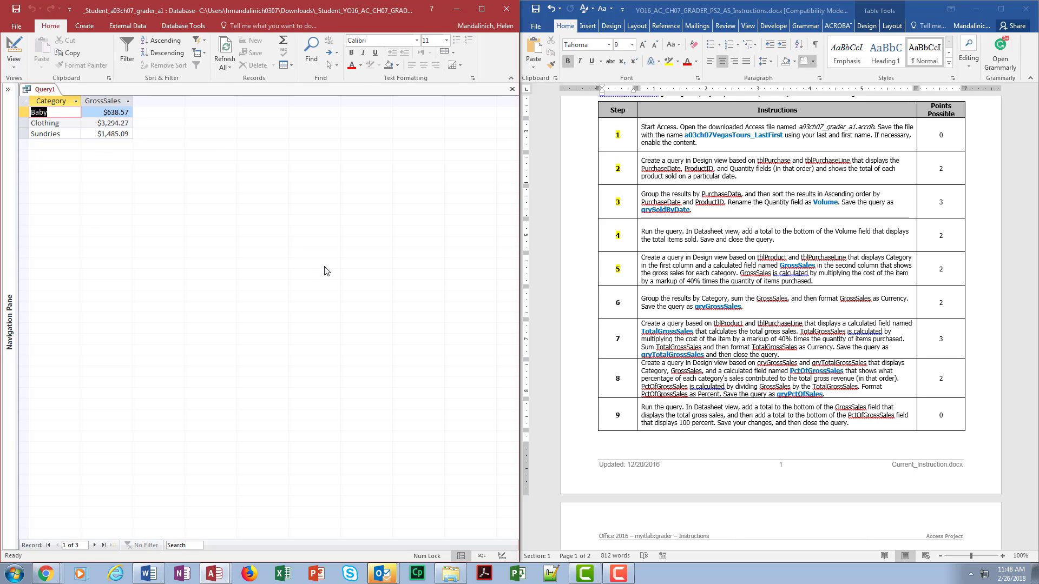
Step: Return to Design view and save the query as qryGrossSales
click(20, 58)
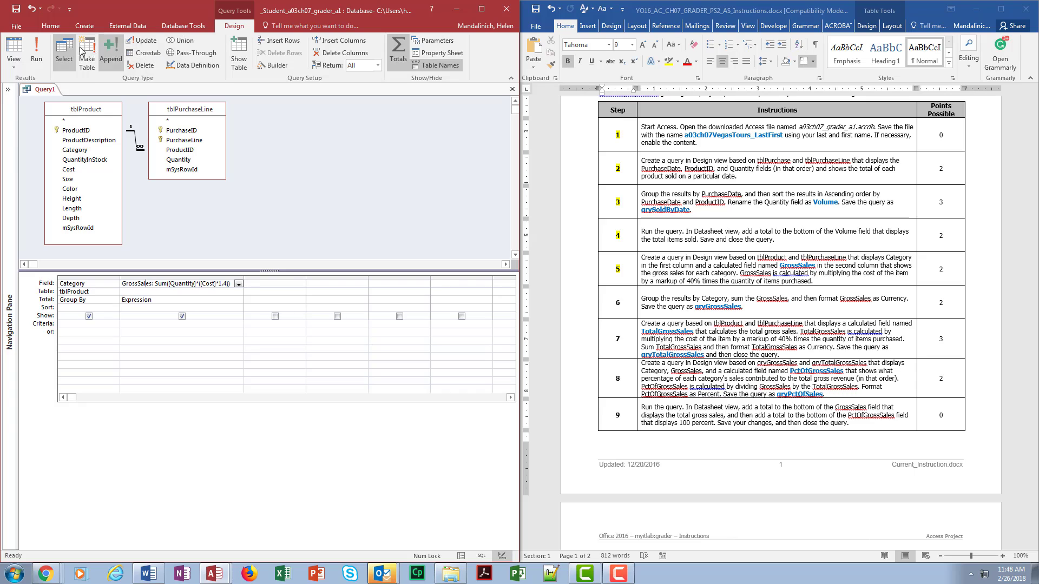
click(16, 8)
text(q)
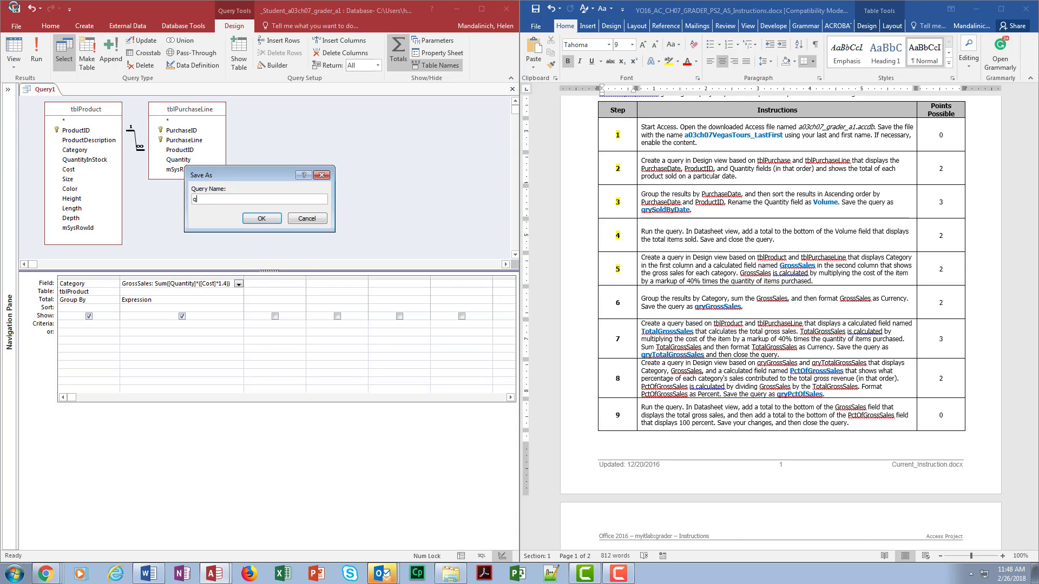
text(ryGrossSales)
click(275, 220)
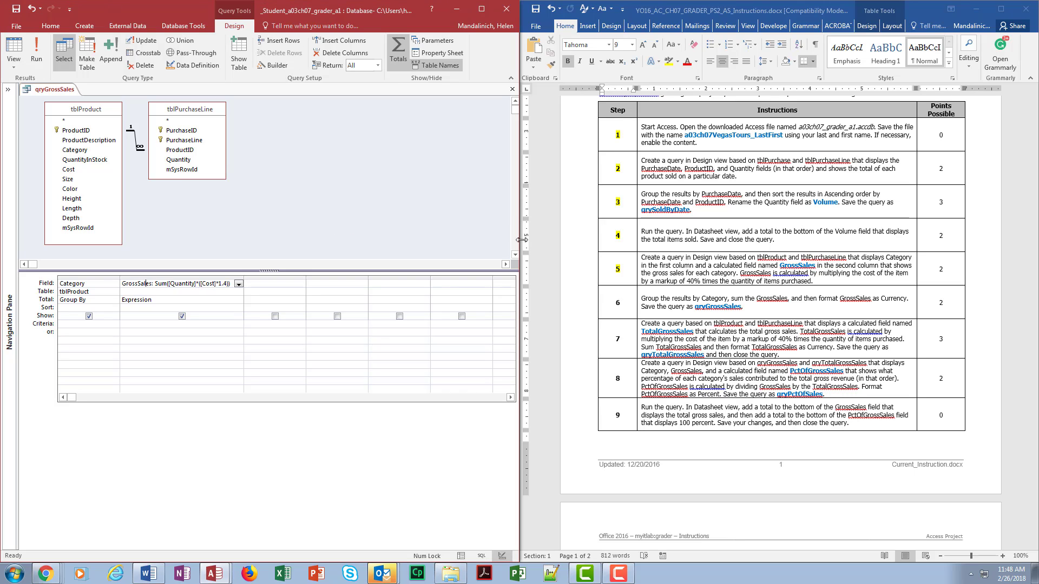
Step: Highlight step number 6 in yellow in the Word instructions and dismiss the e-mail notification
click(627, 303)
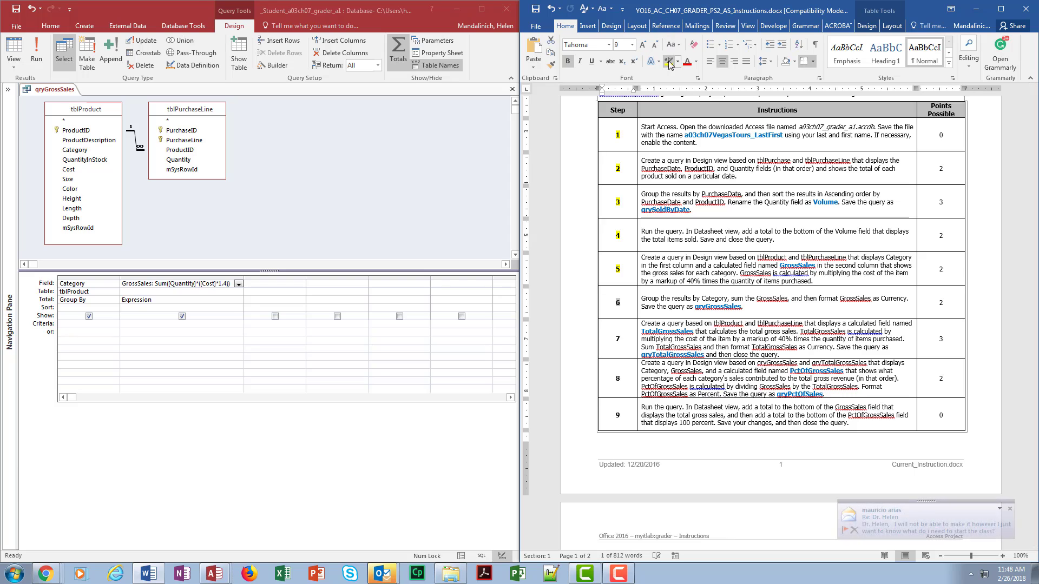
click(1010, 511)
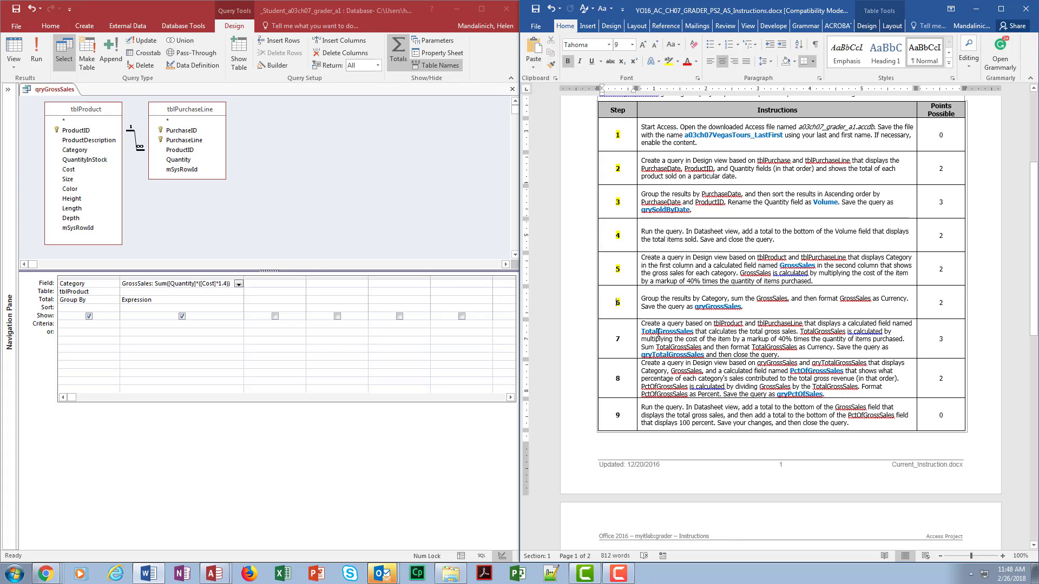
click(725, 347)
scroll(728, 349, down, 2)
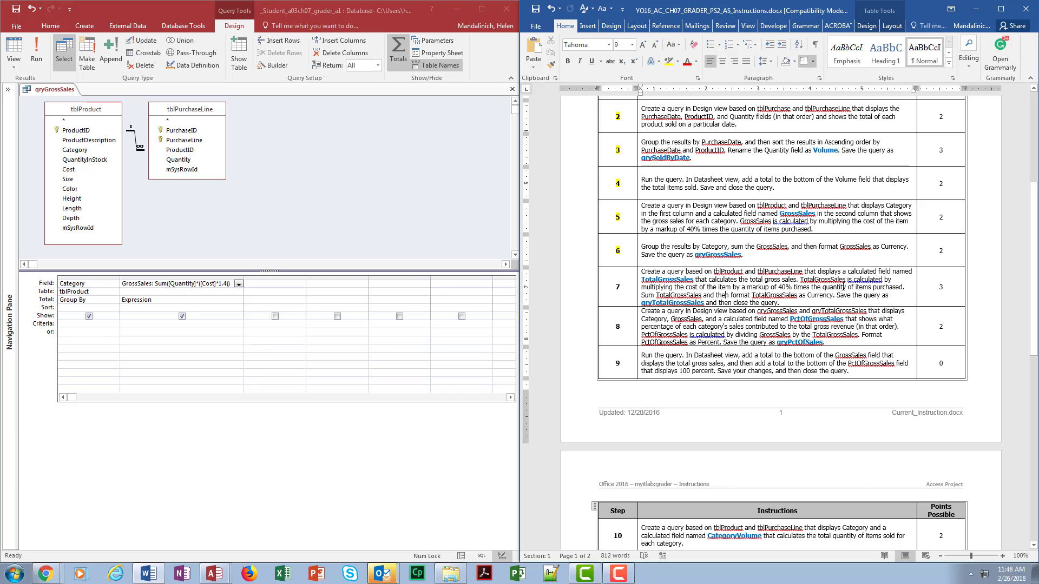
Step: In Access, close qryGrossSales and create a new Design view query based on tblProduct and tblPurchaseLine
click(512, 91)
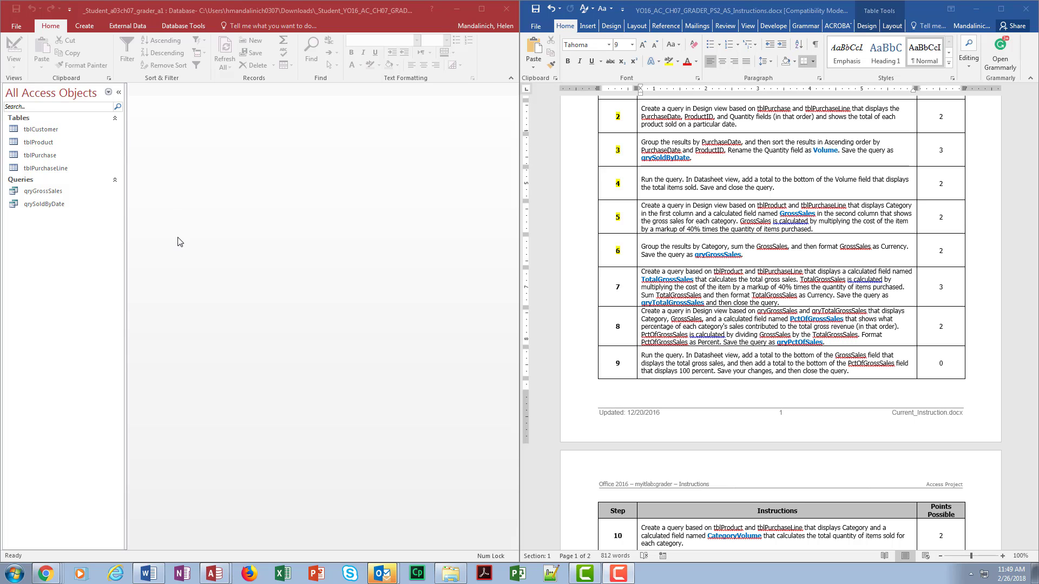
click(93, 25)
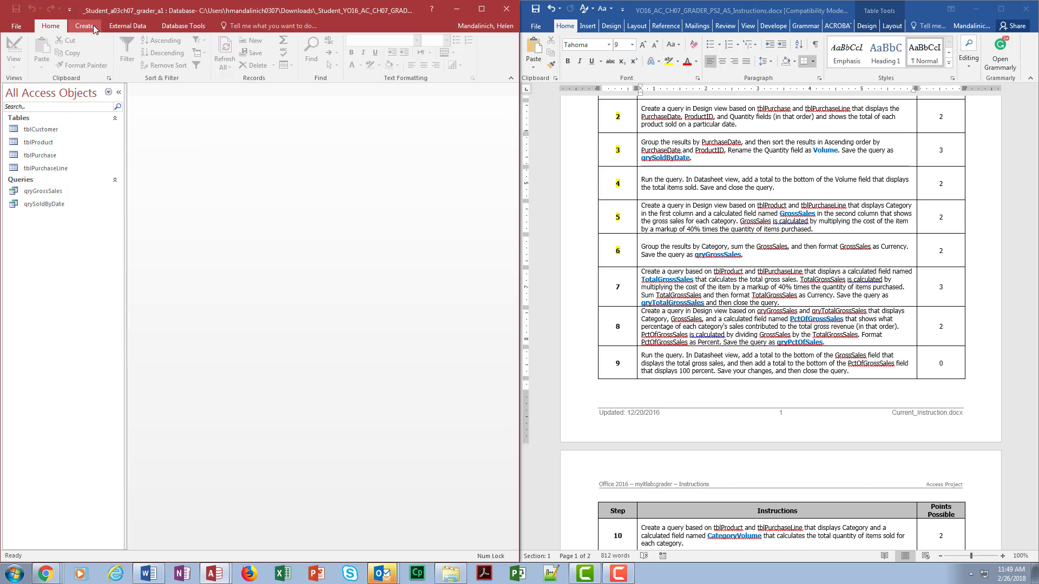
click(163, 54)
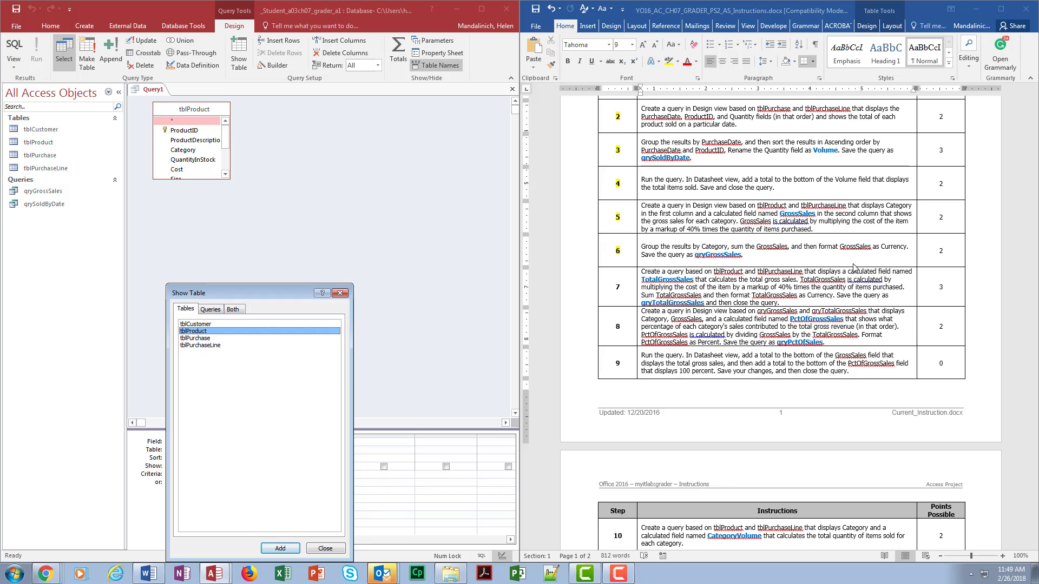
click(215, 346)
double_click(215, 347)
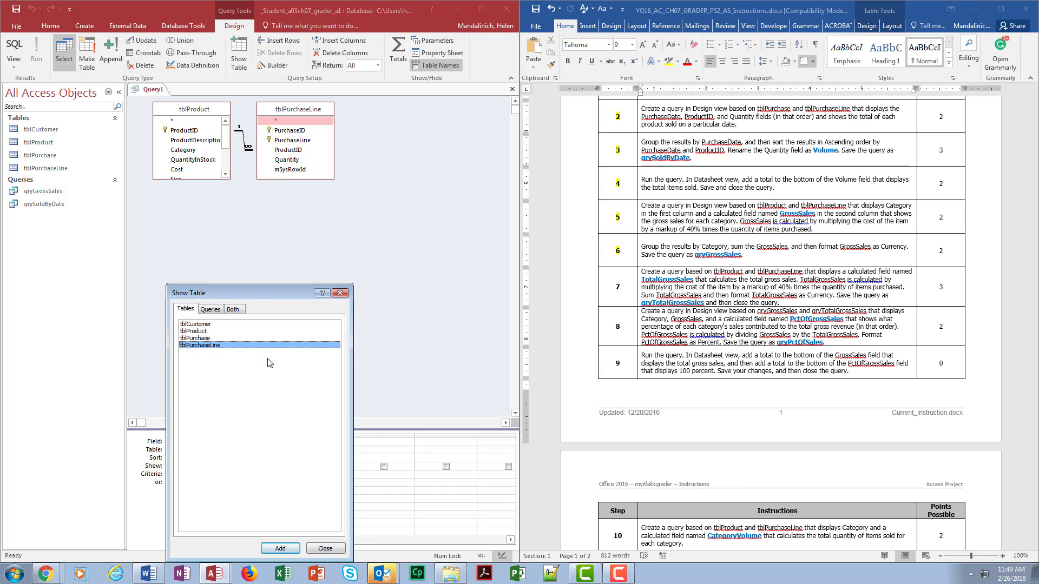
click(316, 552)
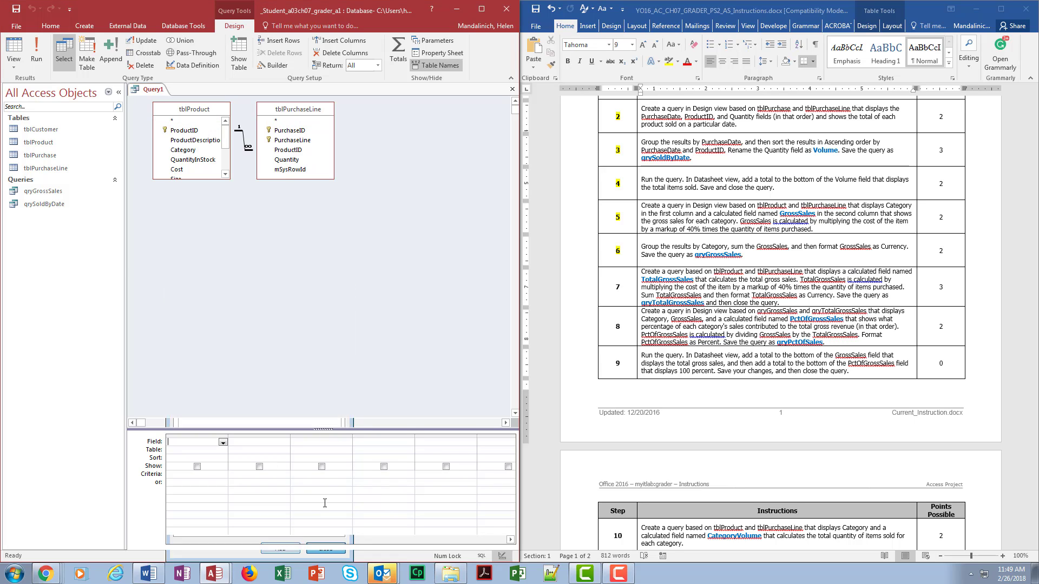
Step: Enlarge the tblProduct field list to show all its fields and make the query design grid taller
drag(210, 180, 210, 242)
drag(277, 430, 261, 270)
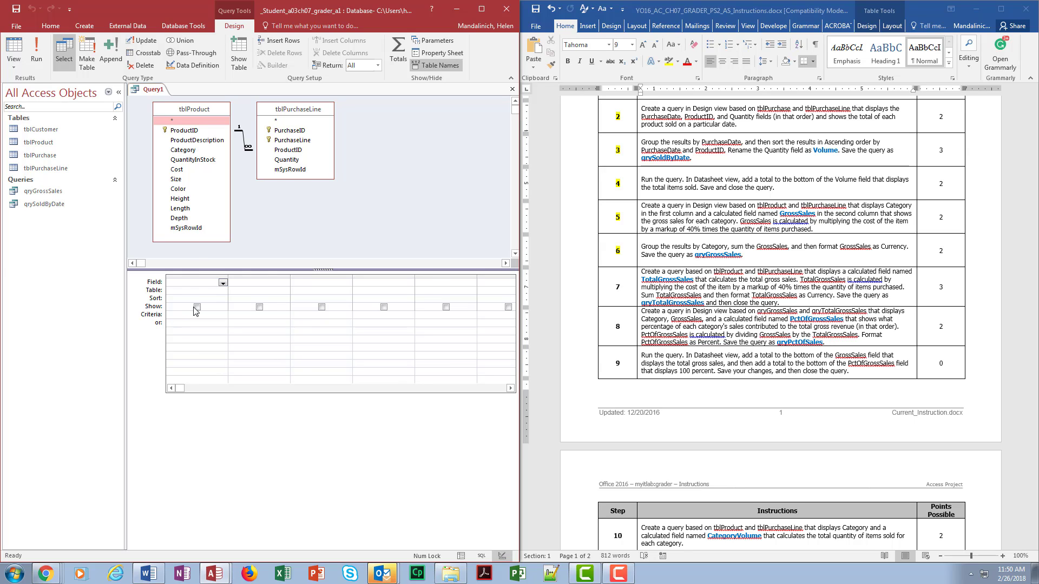
Step: Enter the calculated field TotalGrossSales:Sum([Cost]*1.4*[Quantity]) in the first column of the query grid
right_click(223, 281)
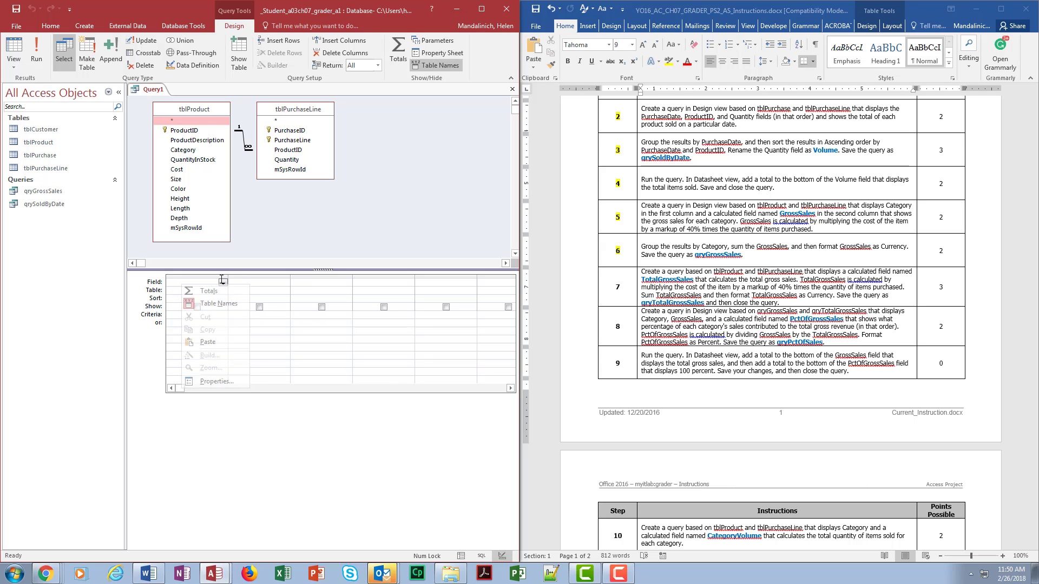
click(321, 307)
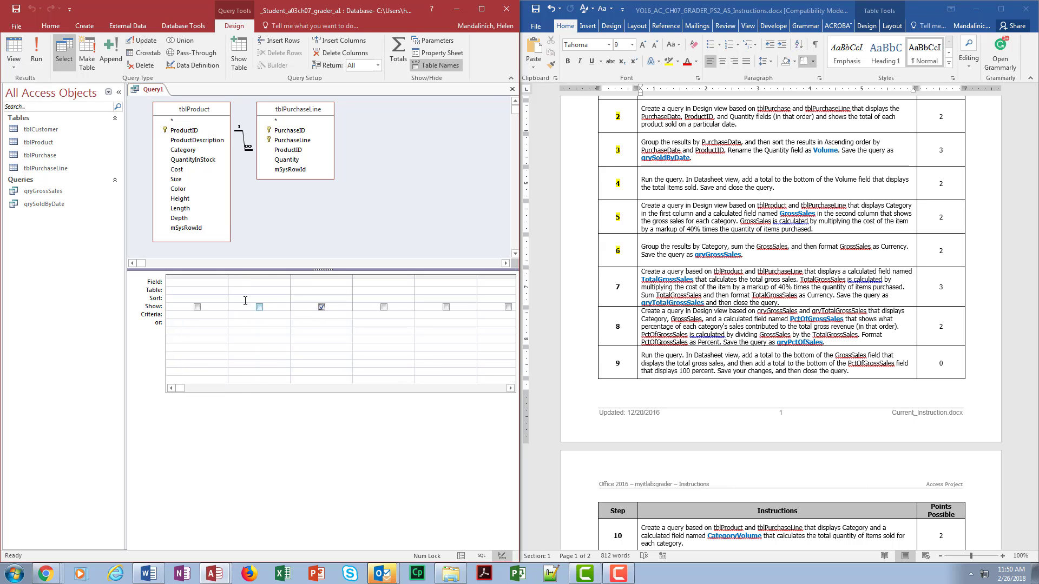
right_click(203, 284)
click(219, 370)
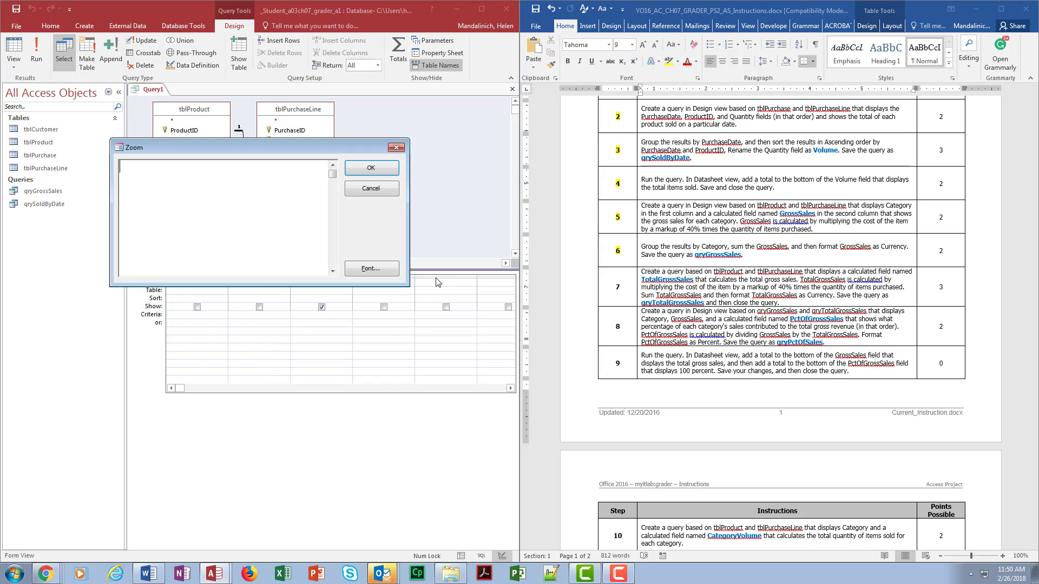
drag(284, 152, 331, 287)
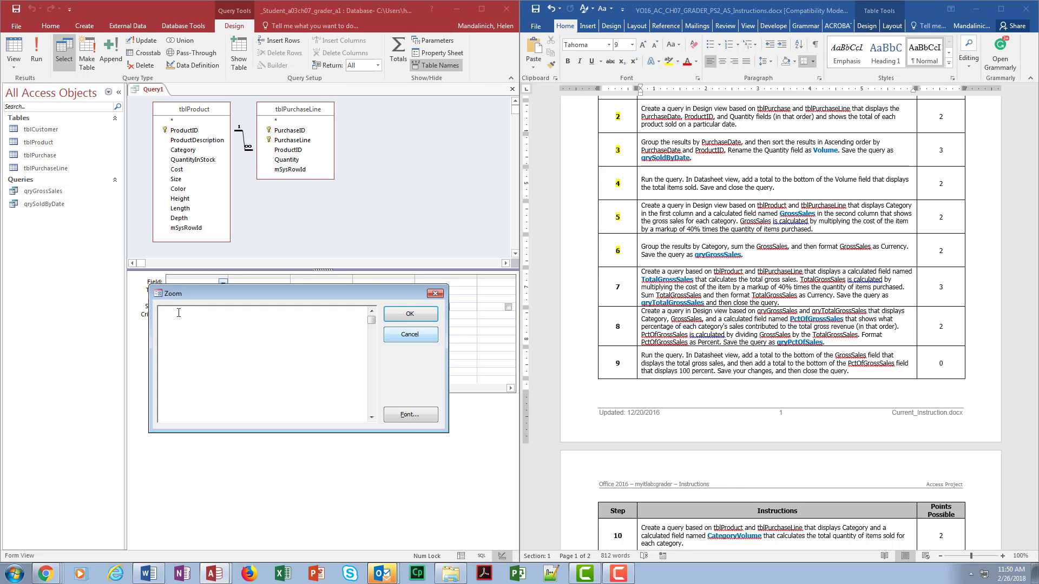
text(TotalGrossSales:)
click(712, 348)
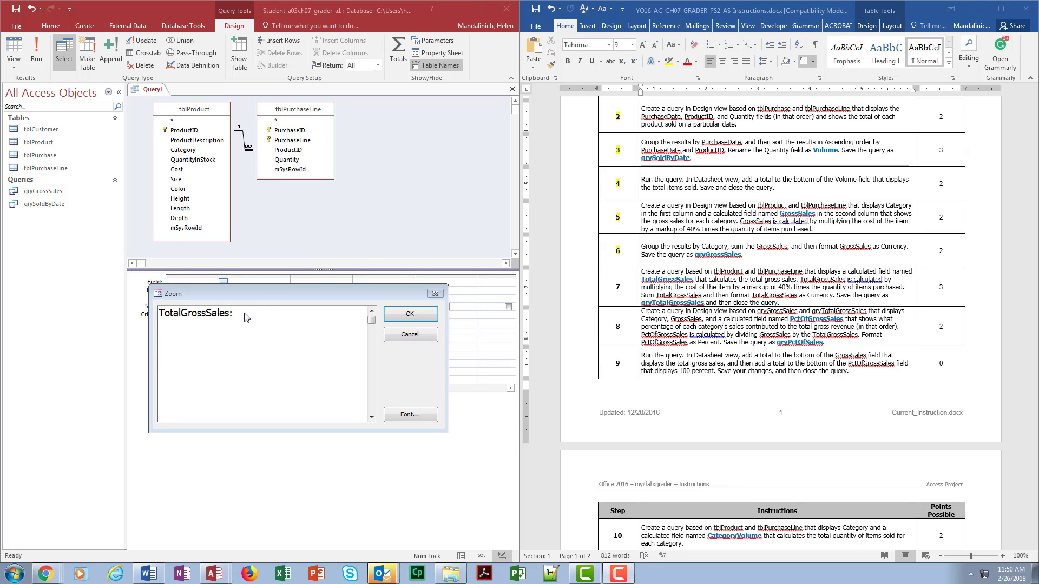
click(312, 329)
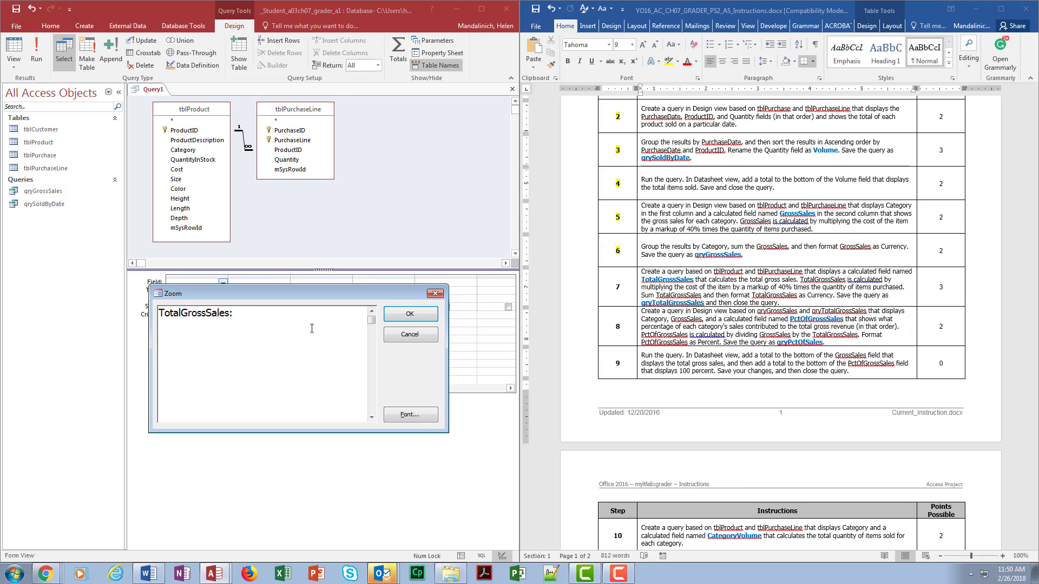
text([Cost]*1.4*[Quantity)
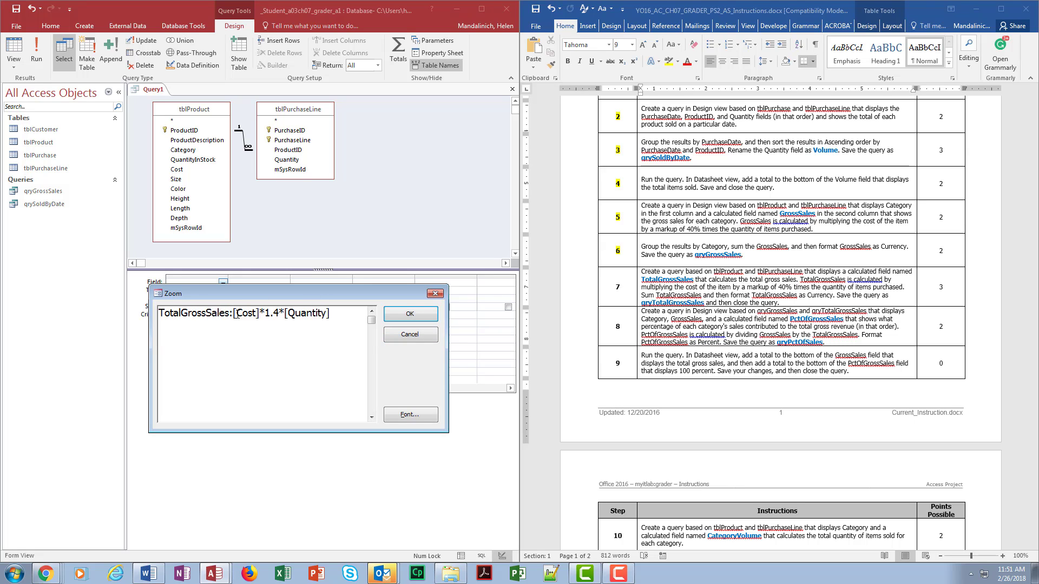
text(Sum()
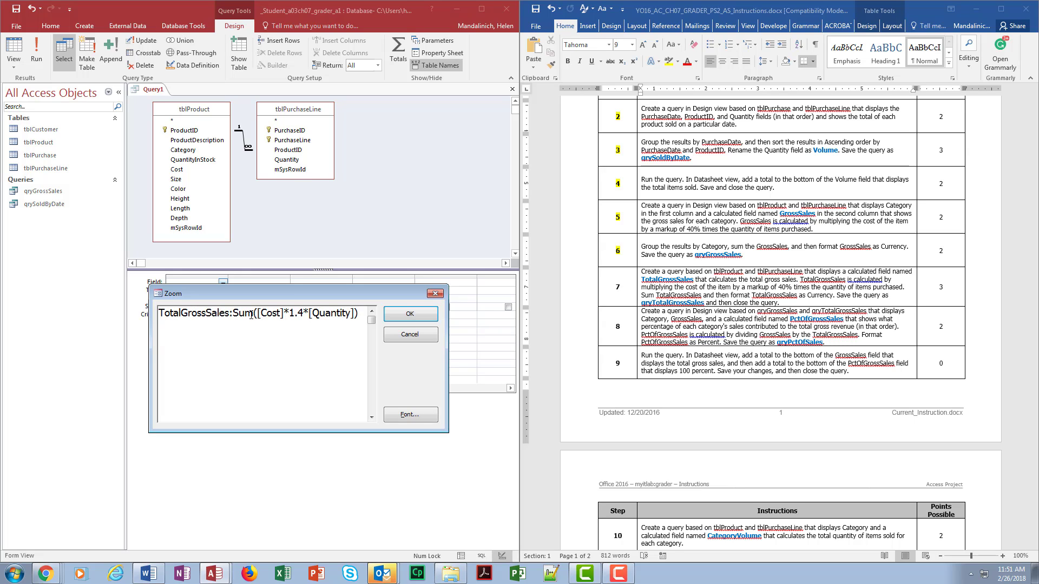
click(414, 318)
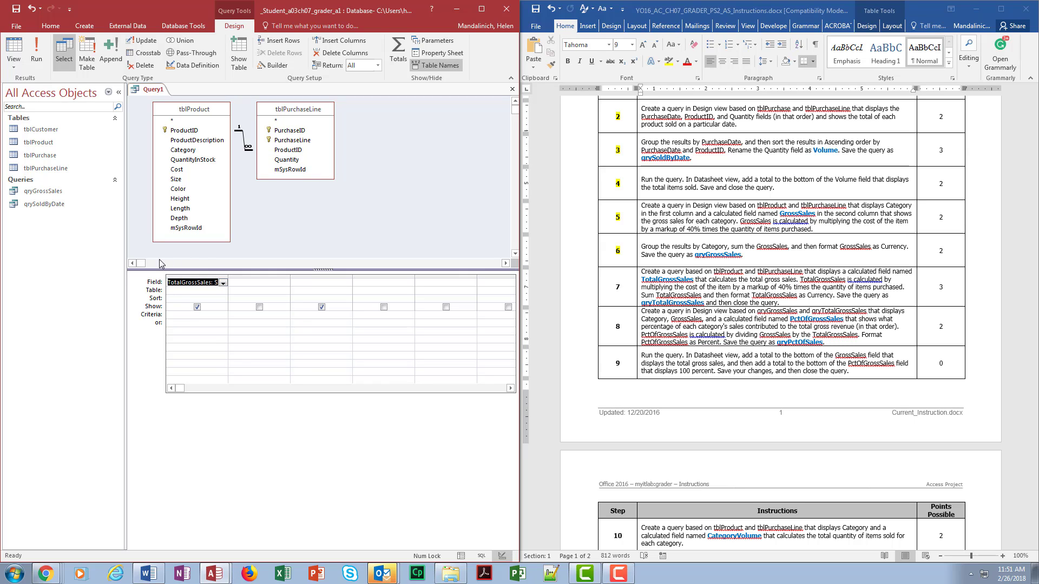
Step: Add the Total row to the query grid and set the TotalGrossSales column to Expression
click(399, 54)
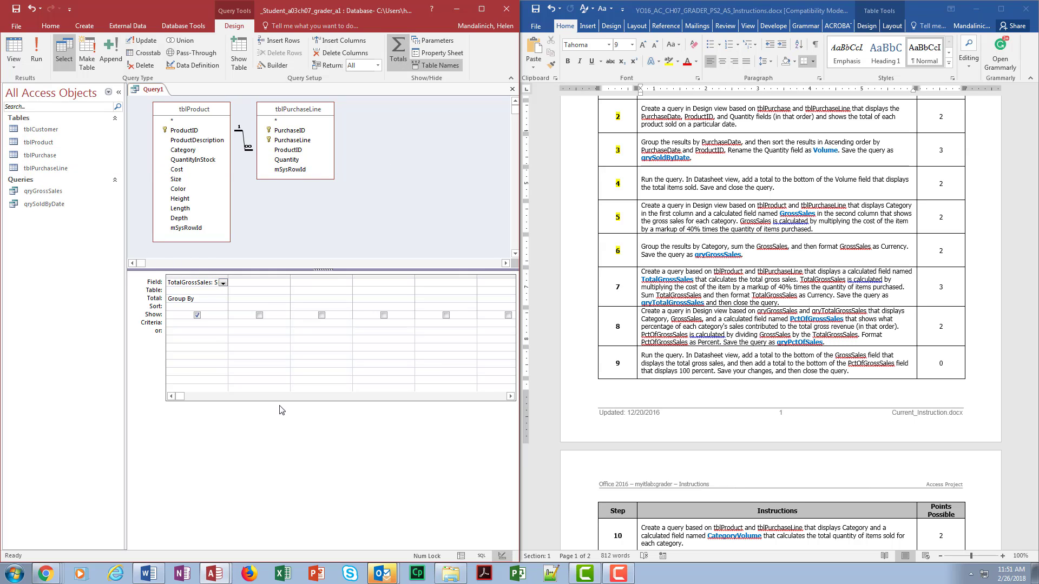
click(211, 298)
click(223, 301)
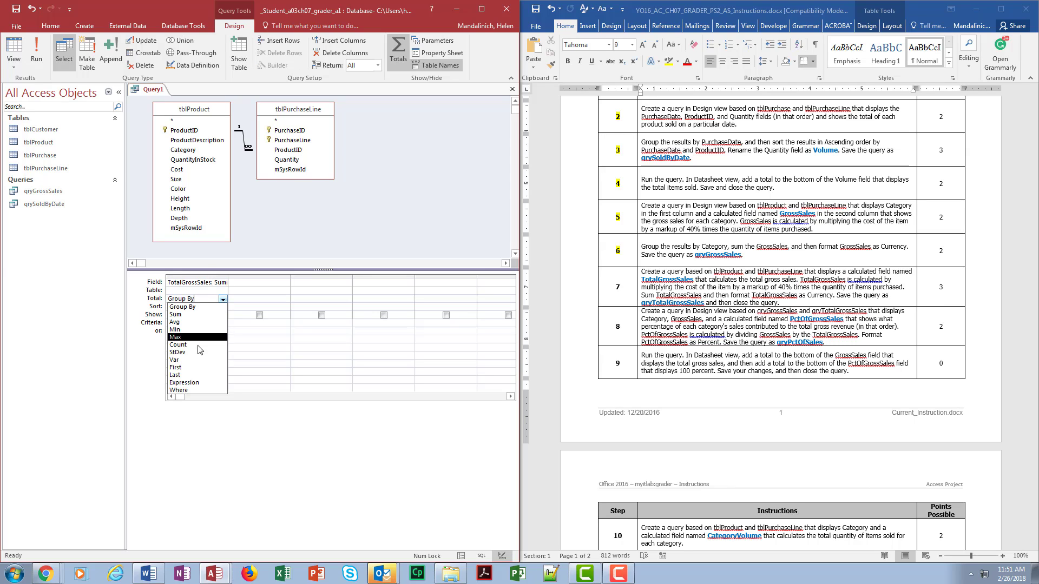
click(206, 384)
Step: Run the query to check the TotalGrossSales result, and return to Design view
click(36, 55)
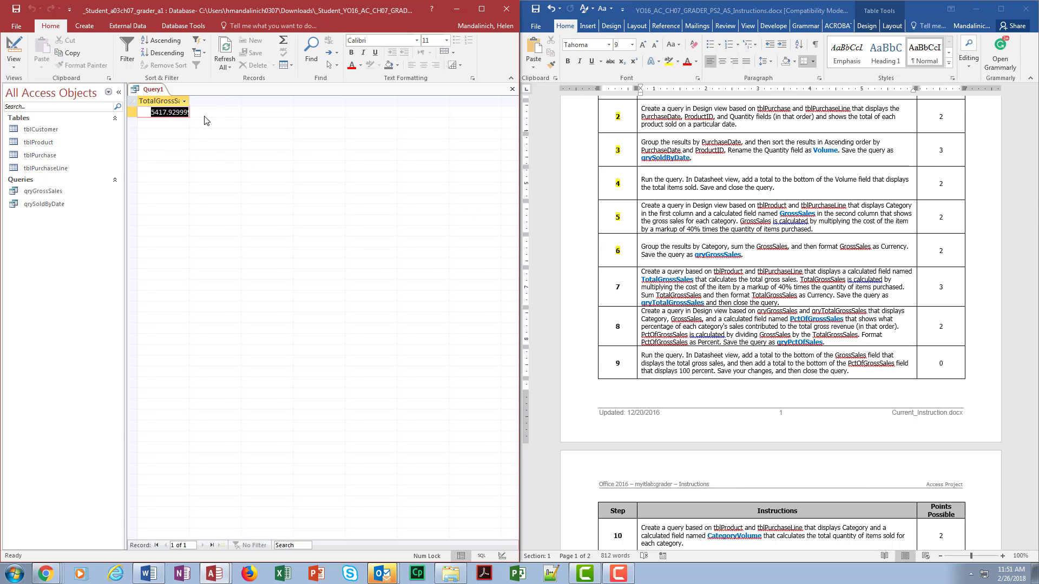
click(8, 48)
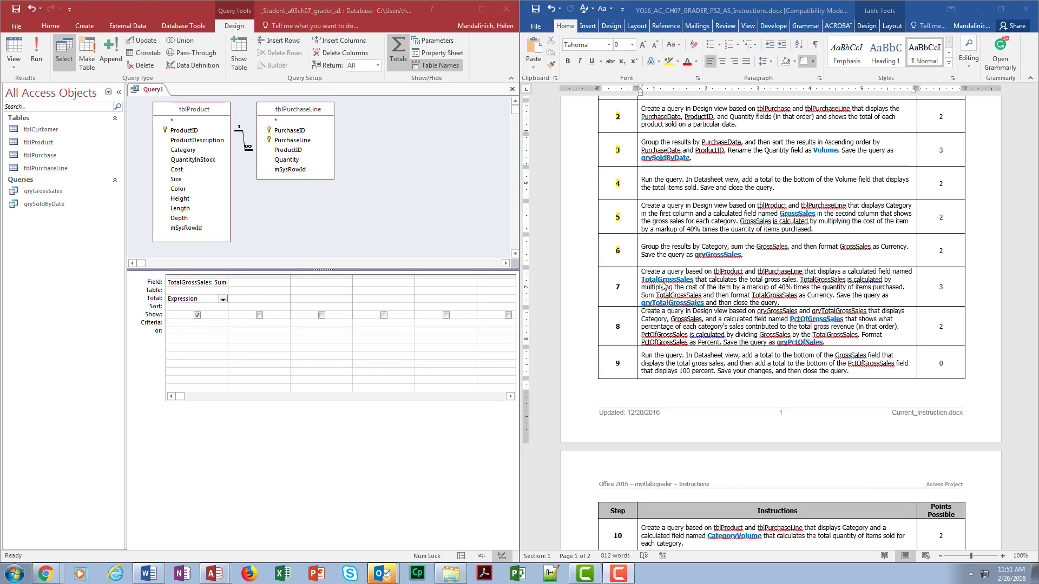
click(37, 53)
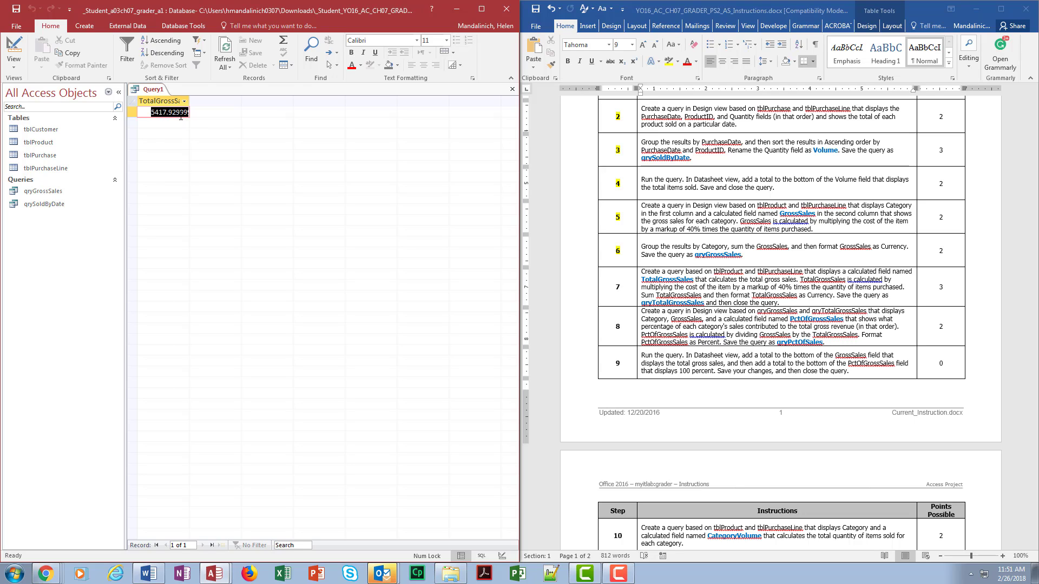
click(14, 49)
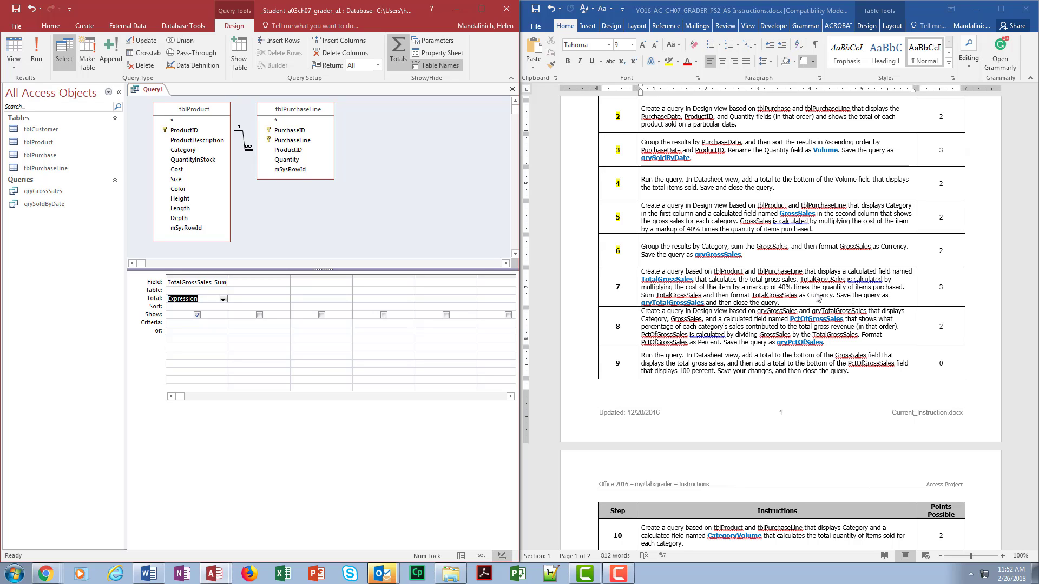
Step: Format the TotalGrossSales column as Currency in its field properties
click(189, 277)
click(189, 283)
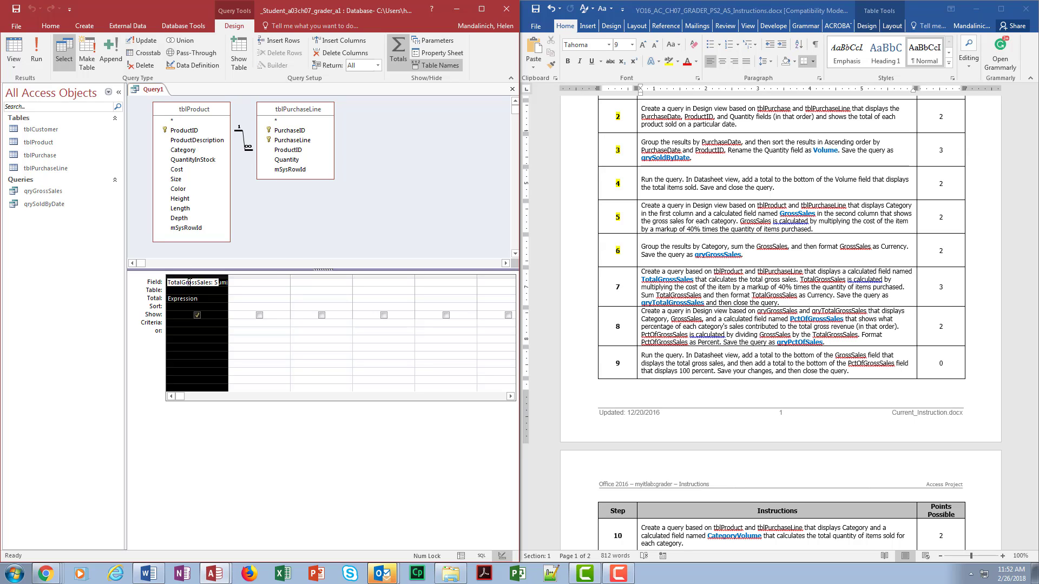
click(183, 277)
click(437, 53)
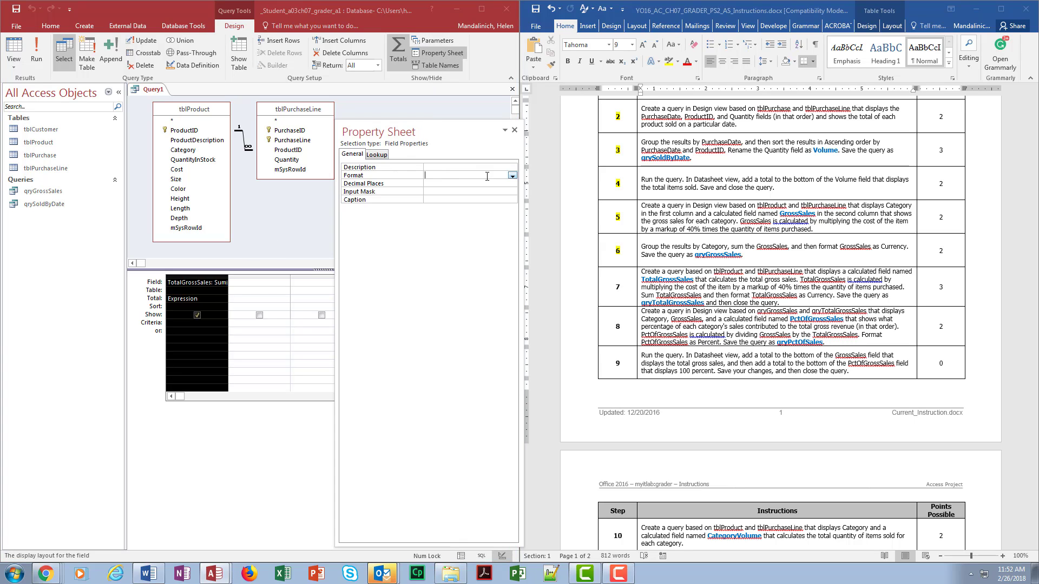
click(429, 174)
click(512, 176)
click(472, 192)
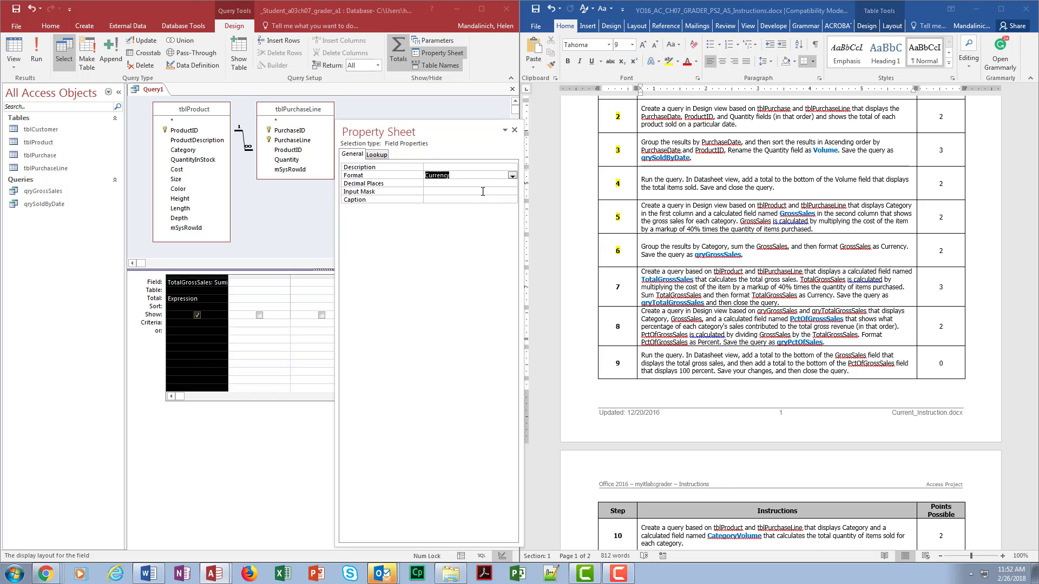
click(515, 130)
Step: Run the query, save it as qryTotalGrossSales and close it
click(37, 54)
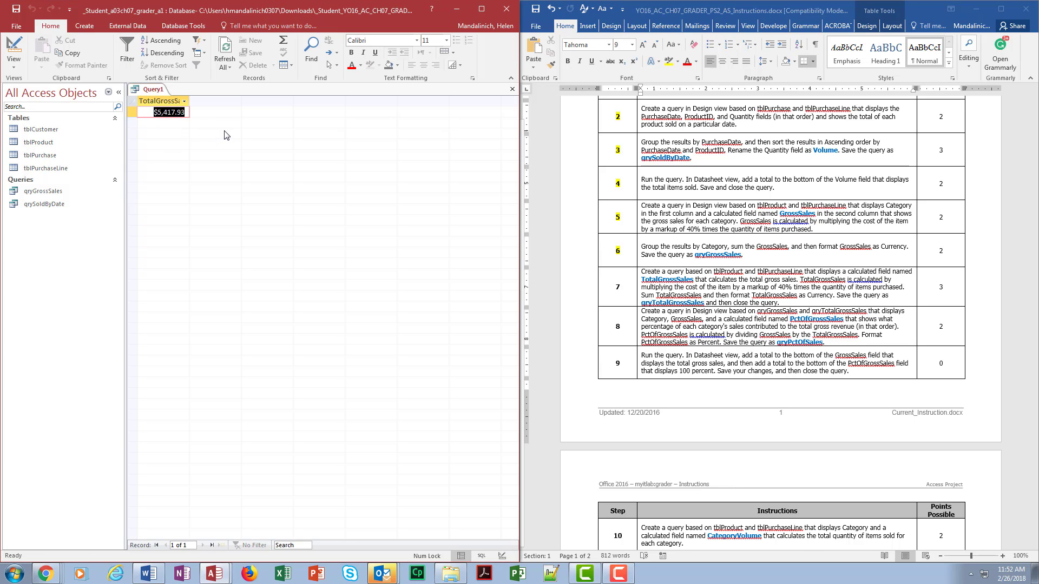
click(15, 11)
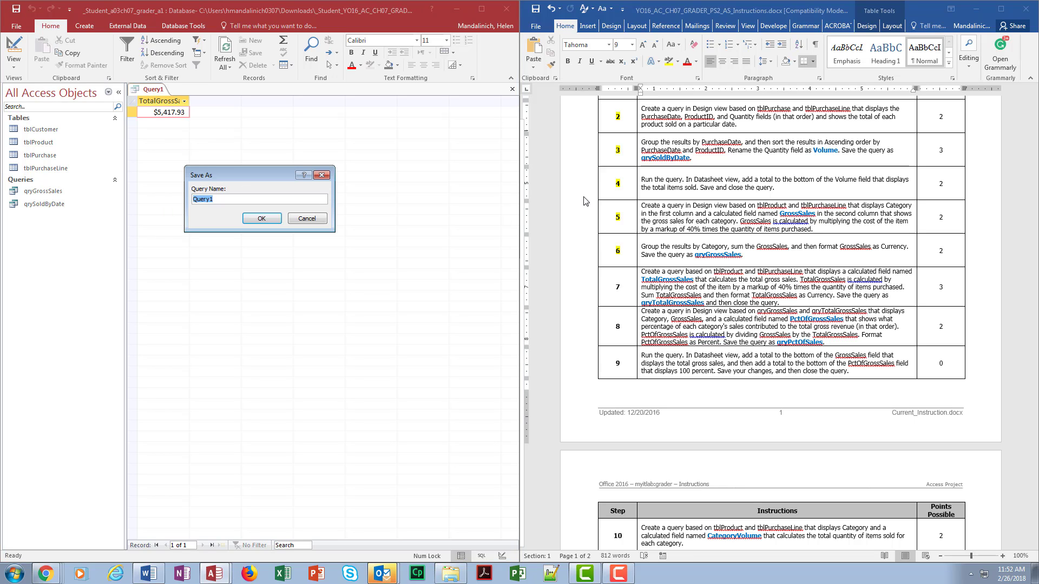
text(qryTotalGrossSales)
click(261, 218)
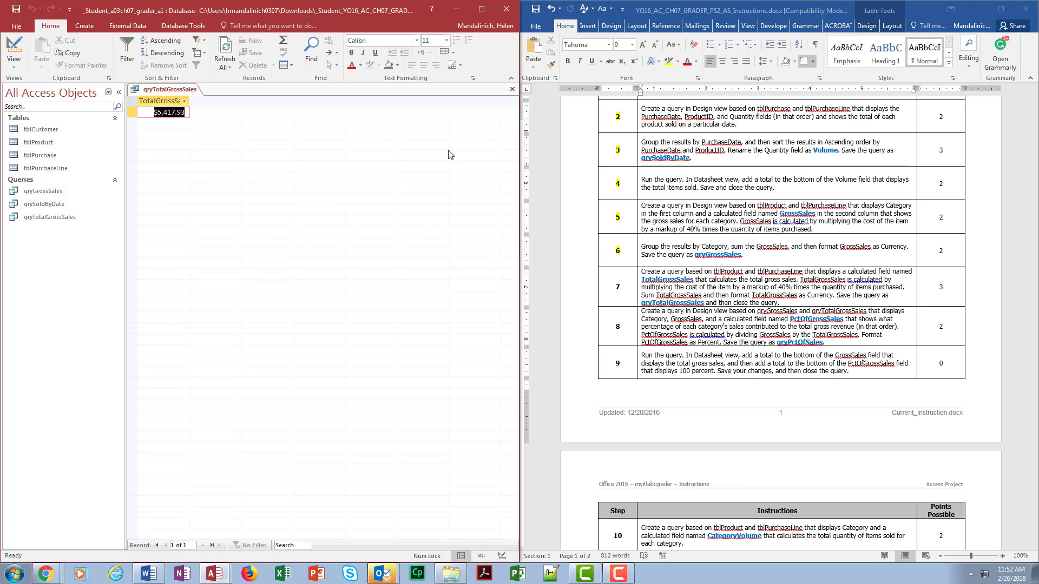
click(512, 92)
Step: Highlight step number 7 in yellow in the Word instructions
click(621, 291)
double_click(617, 286)
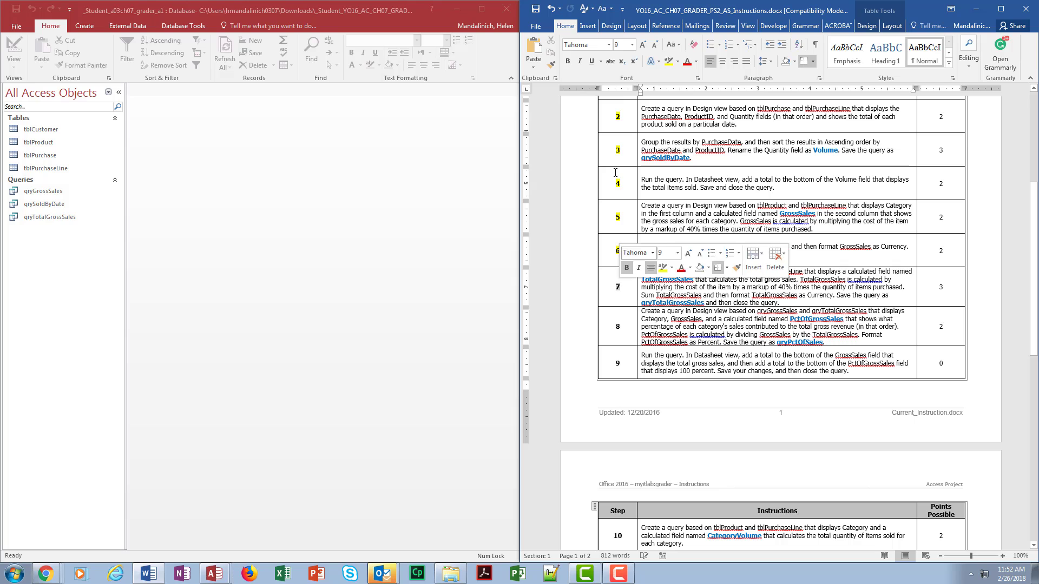
click(677, 62)
click(670, 82)
click(279, 107)
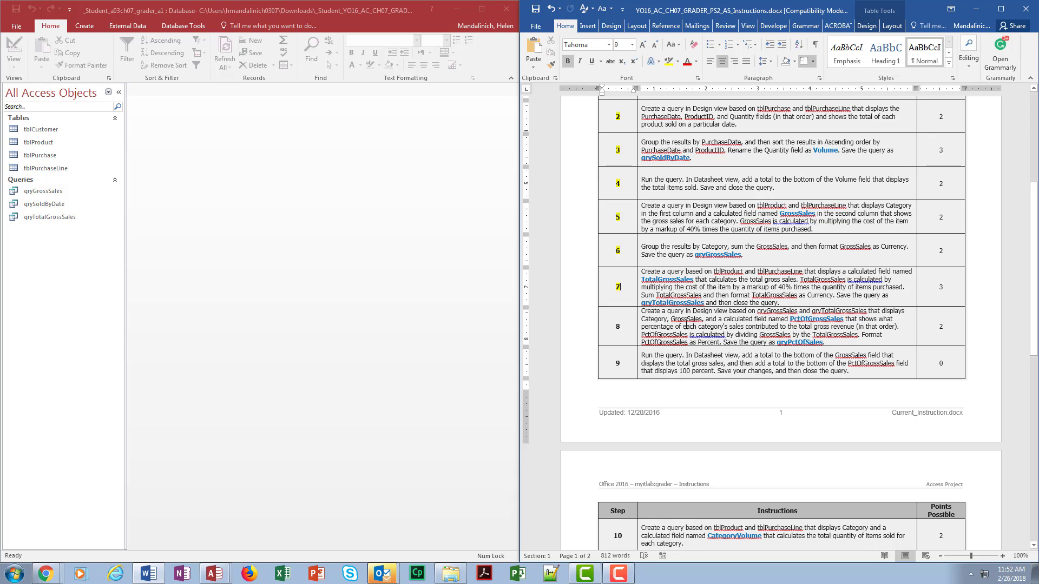
Step: In Access, create a new Design view query based on qryGrossSales and qryTotalGrossSales
scroll(686, 326, down, 4)
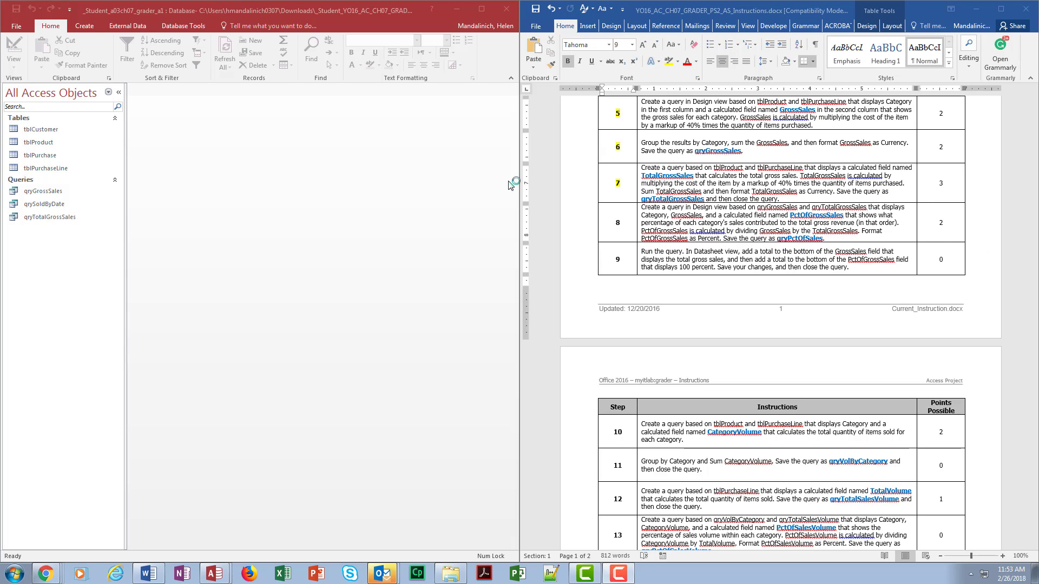
click(85, 24)
click(163, 50)
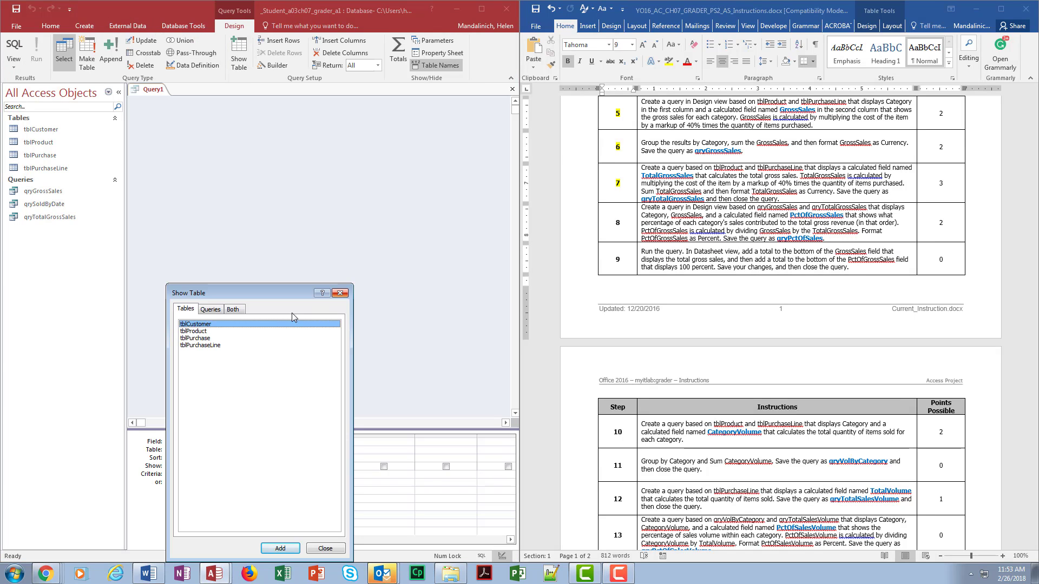
click(211, 313)
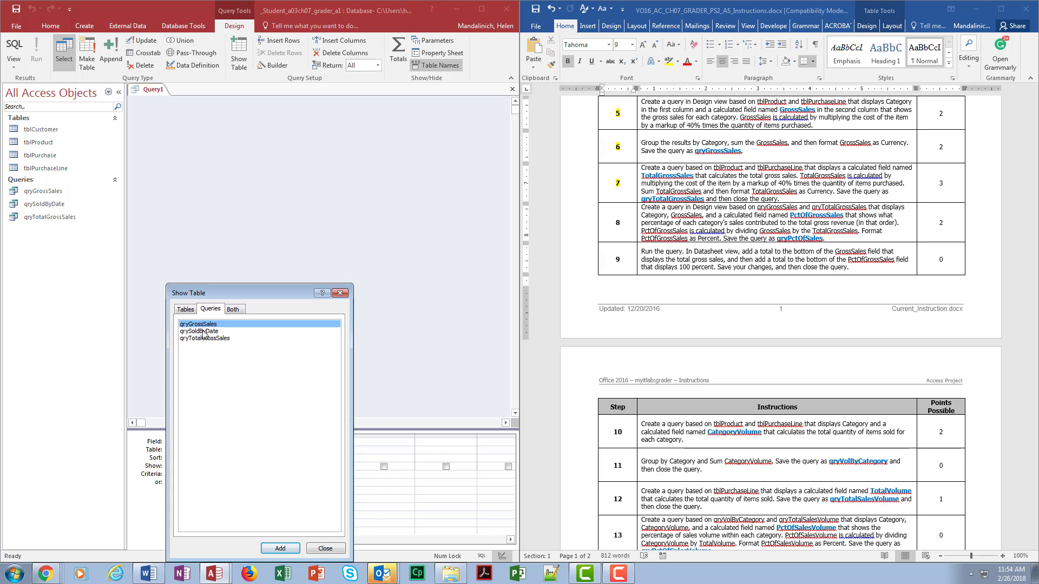
click(280, 548)
click(205, 338)
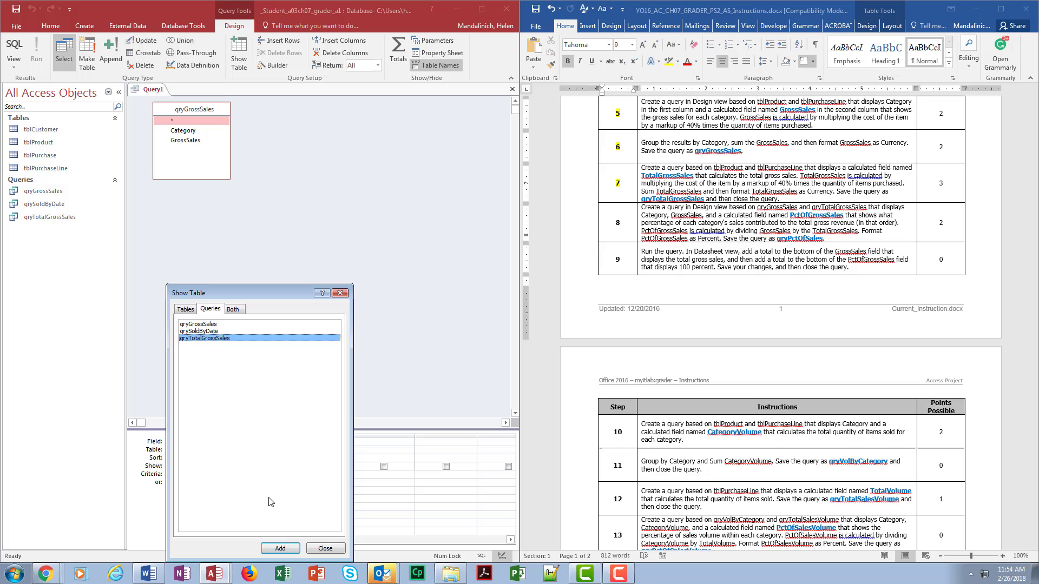
click(279, 548)
click(327, 549)
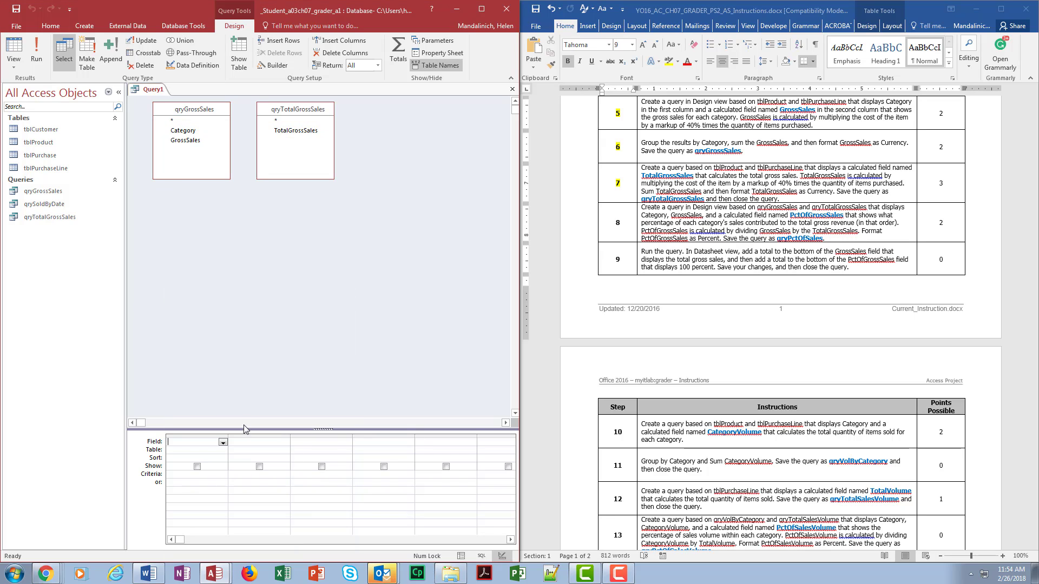
Step: Make the query design grid taller and add Category and GrossSales from qryGrossSales to it
drag(245, 430, 249, 201)
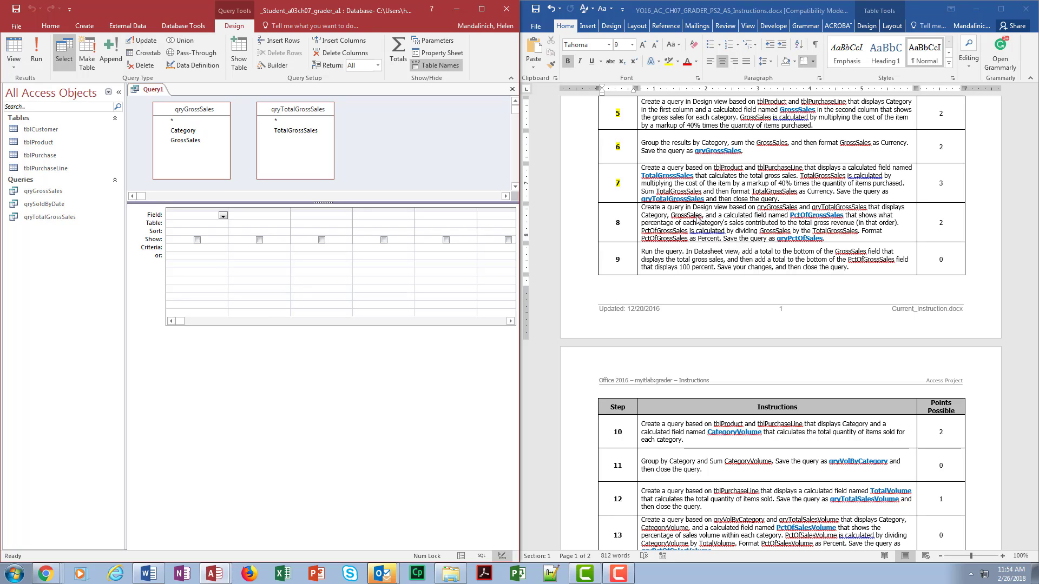
double_click(198, 132)
double_click(187, 140)
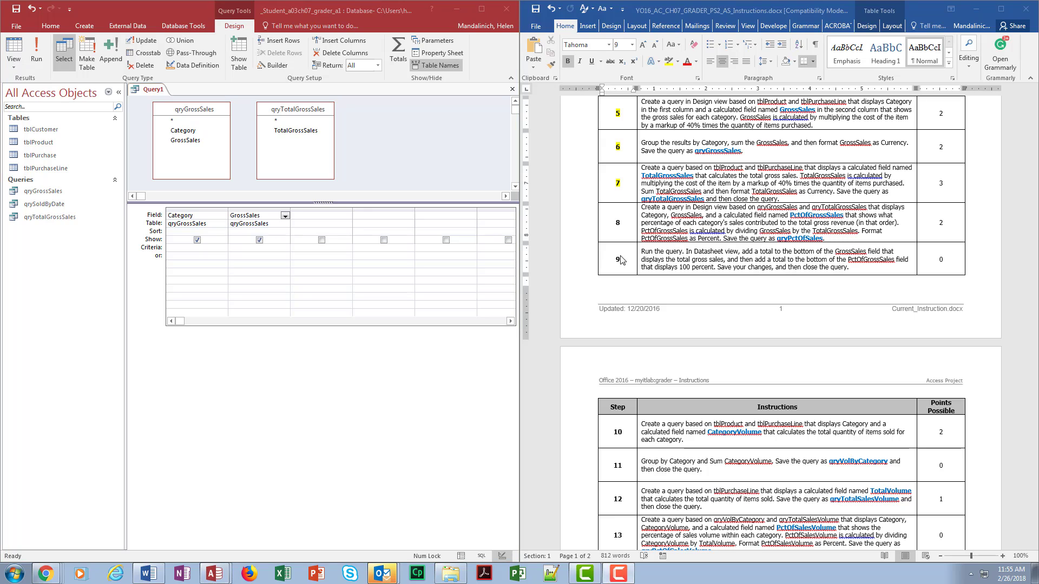
Step: Add the calculated field PctOfGrossSales:[GrossSales]/[TotalGrossSales] in the query's third column
click(332, 216)
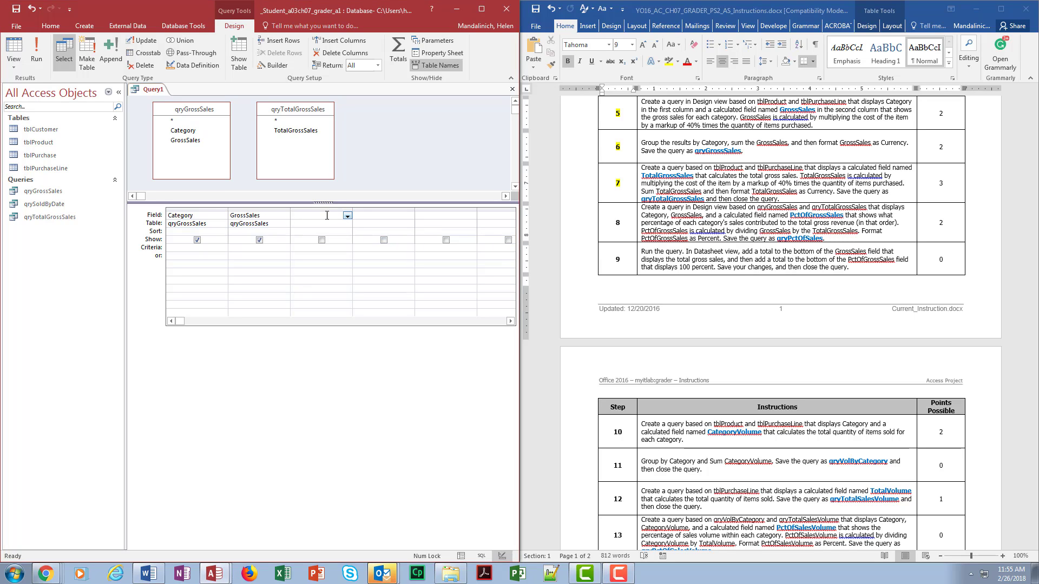
click(347, 217)
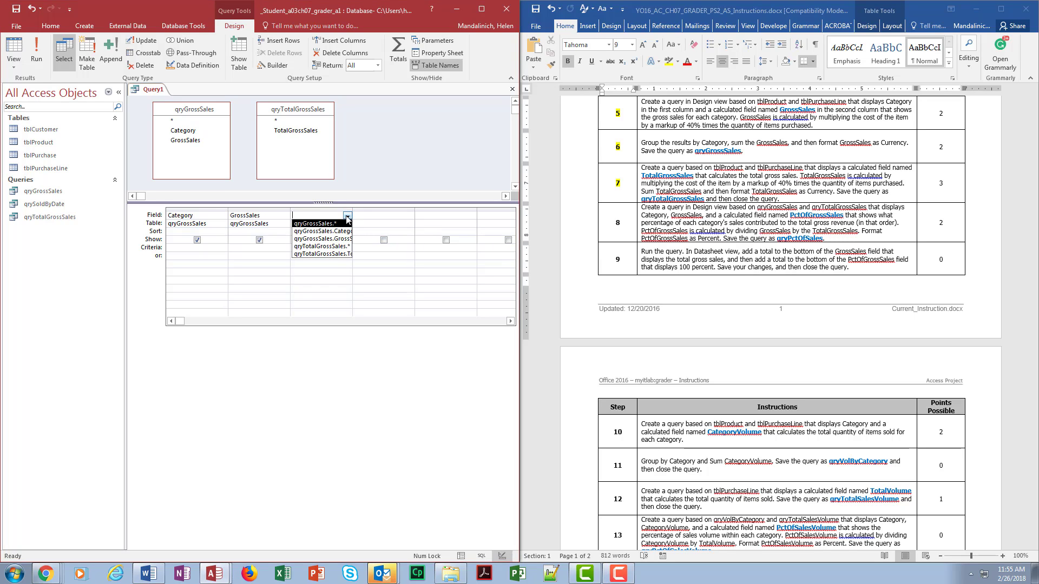
right_click(337, 215)
click(367, 298)
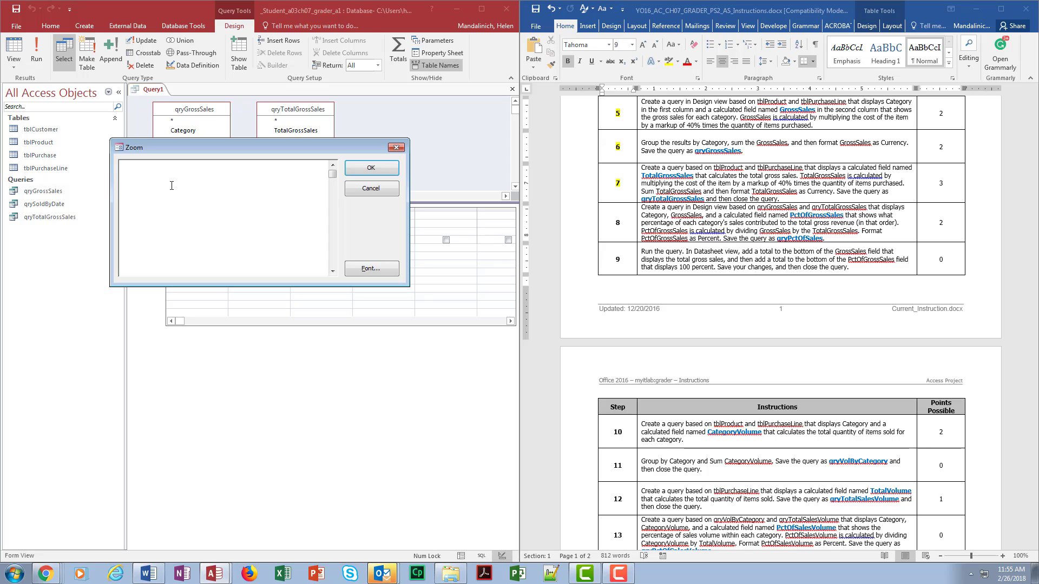
text(PctOfGrossSales:[Gr)
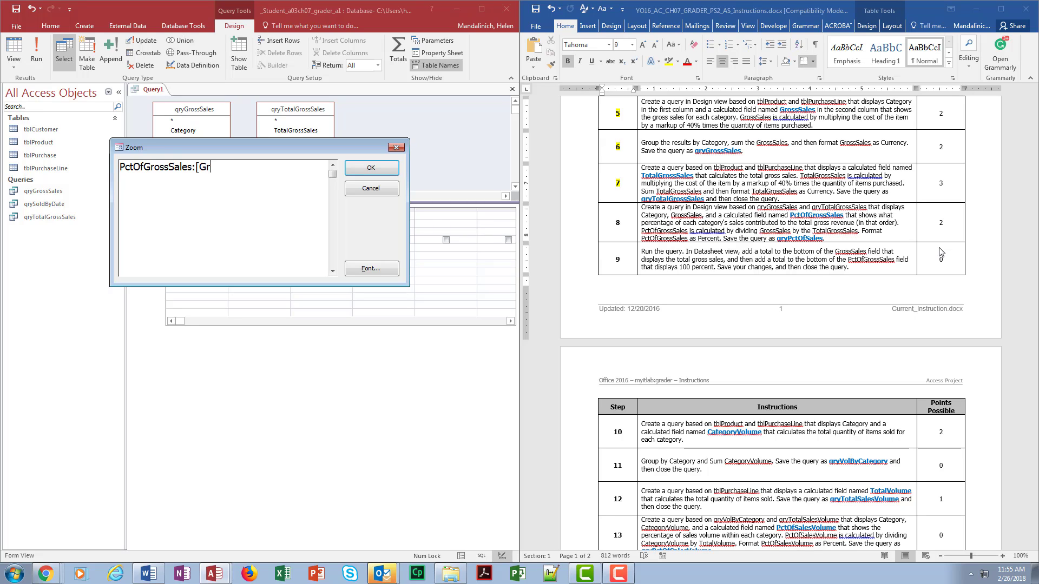
text(oss)
drag(297, 143, 344, 276)
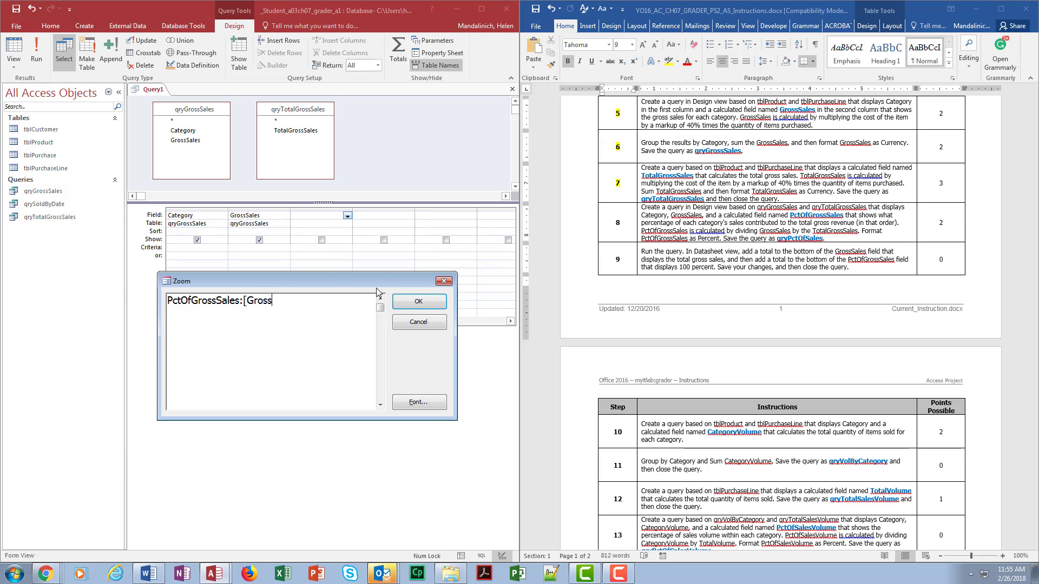
text(Sales]/[TotalGrossSales)
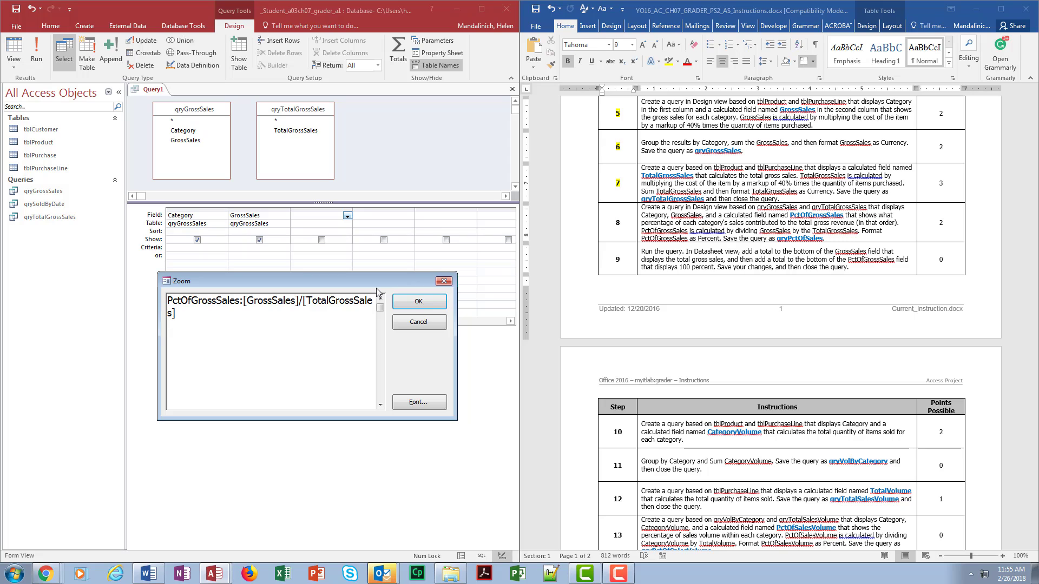
click(437, 301)
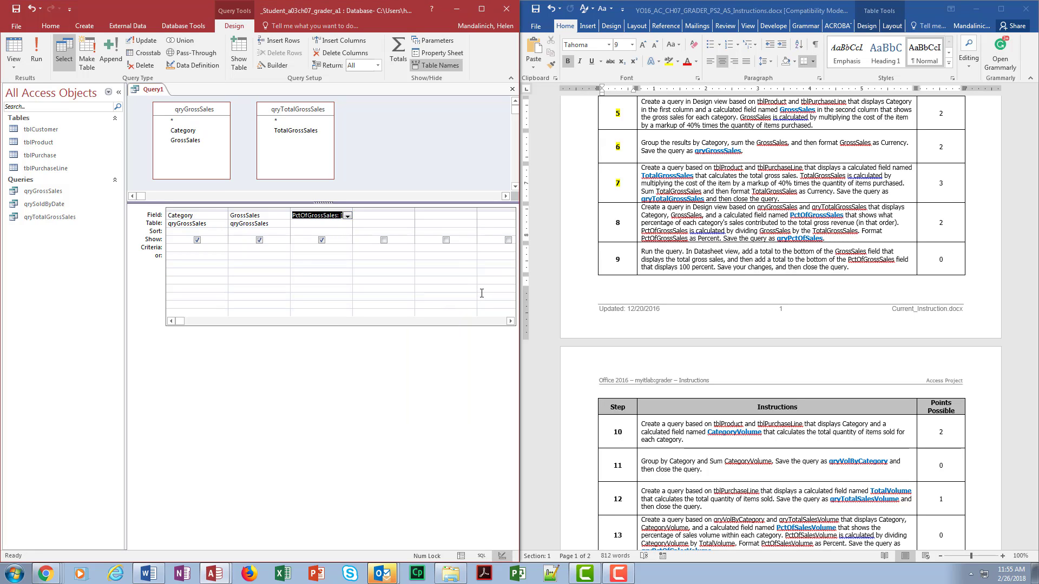
Step: Run the query to check its results, return to Design view and format PctOfGrossSales as Percent
click(34, 53)
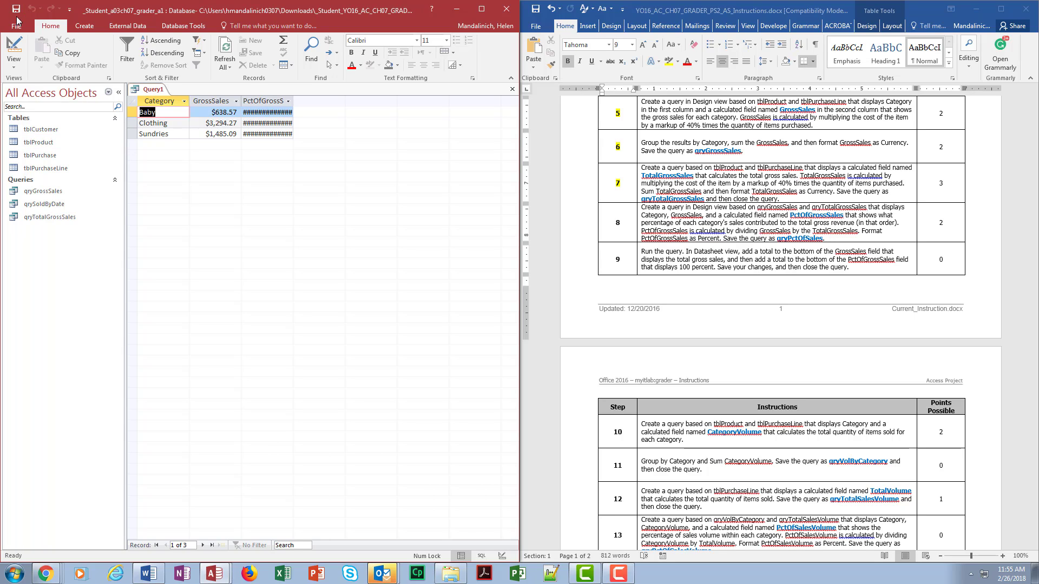
click(12, 52)
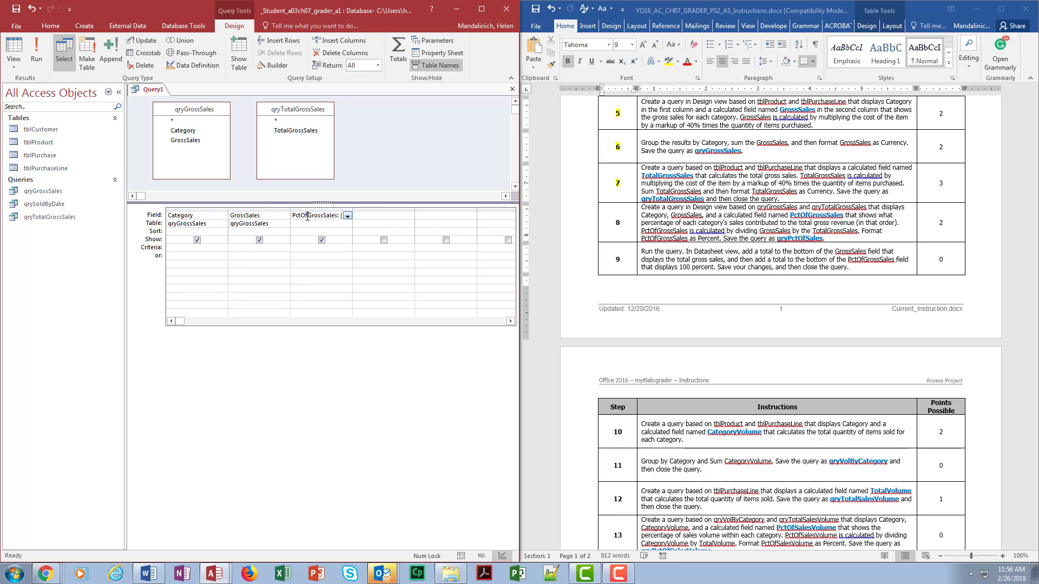
click(436, 52)
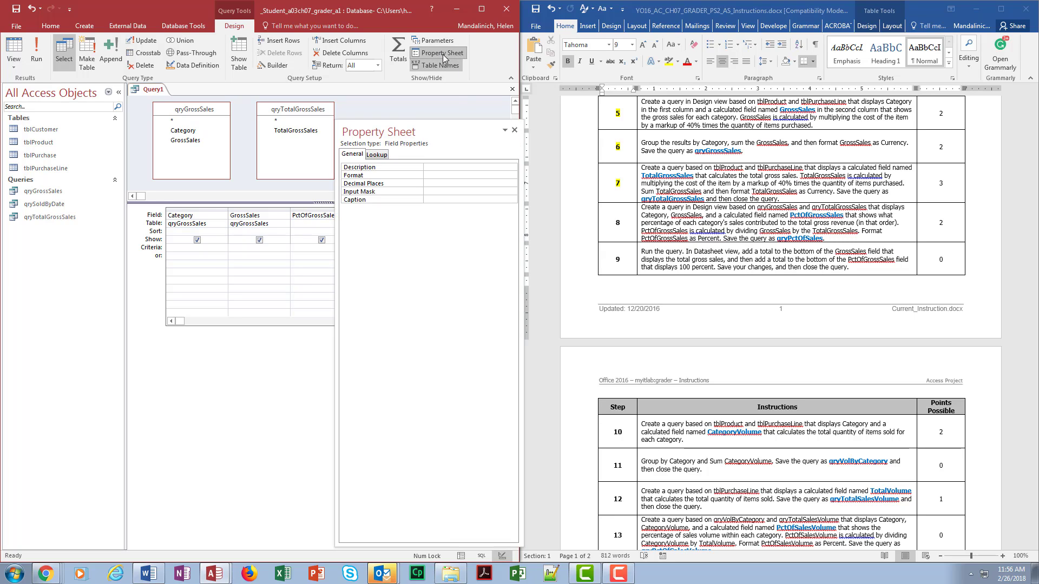
click(441, 178)
click(512, 175)
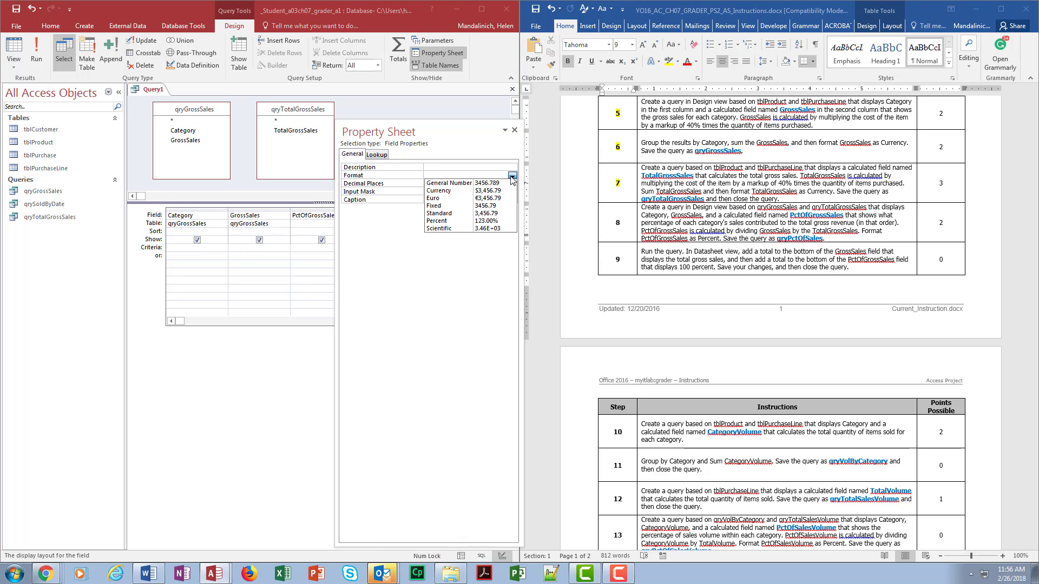
click(482, 220)
click(514, 131)
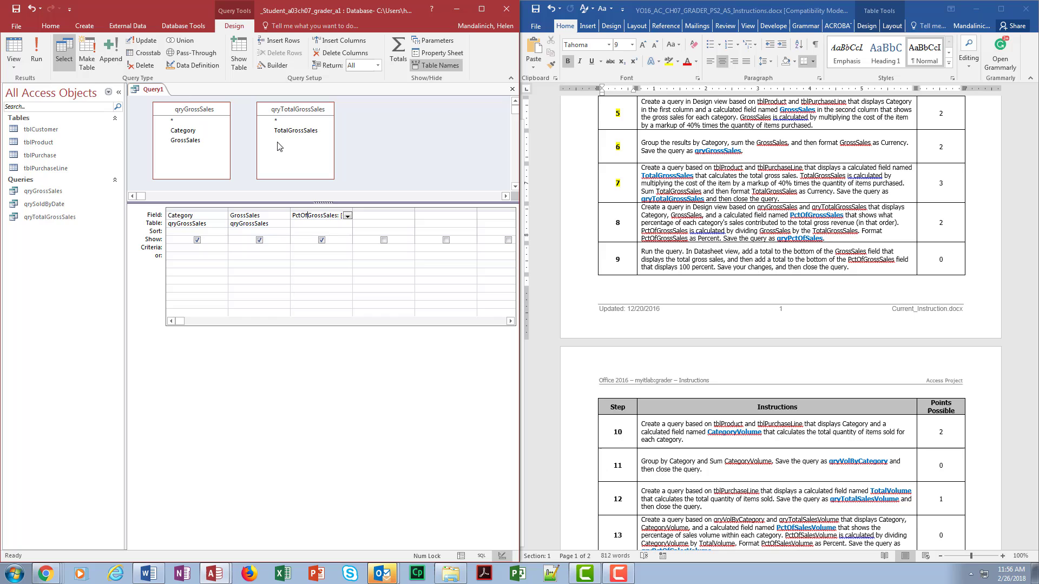
Step: Run the query, save it as qryPctOfSales and keep it open in Datasheet view
click(36, 54)
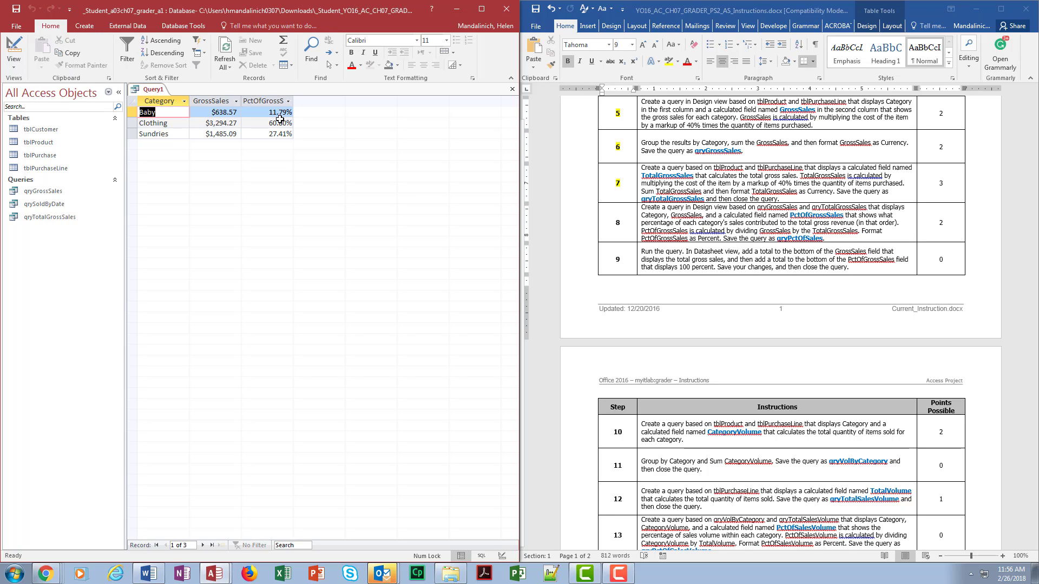
click(15, 10)
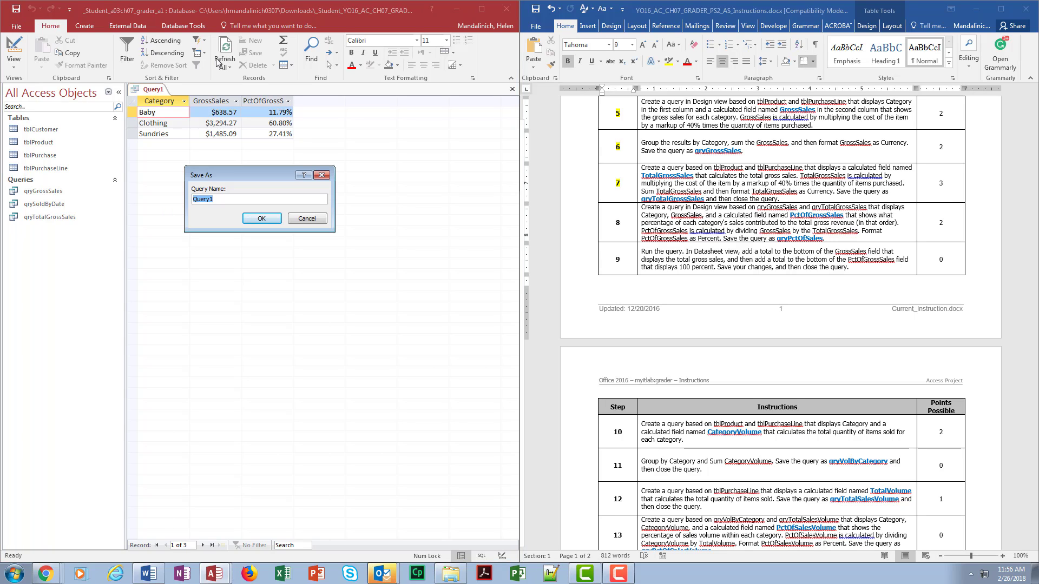
text(qryPctOfSales)
key(Return)
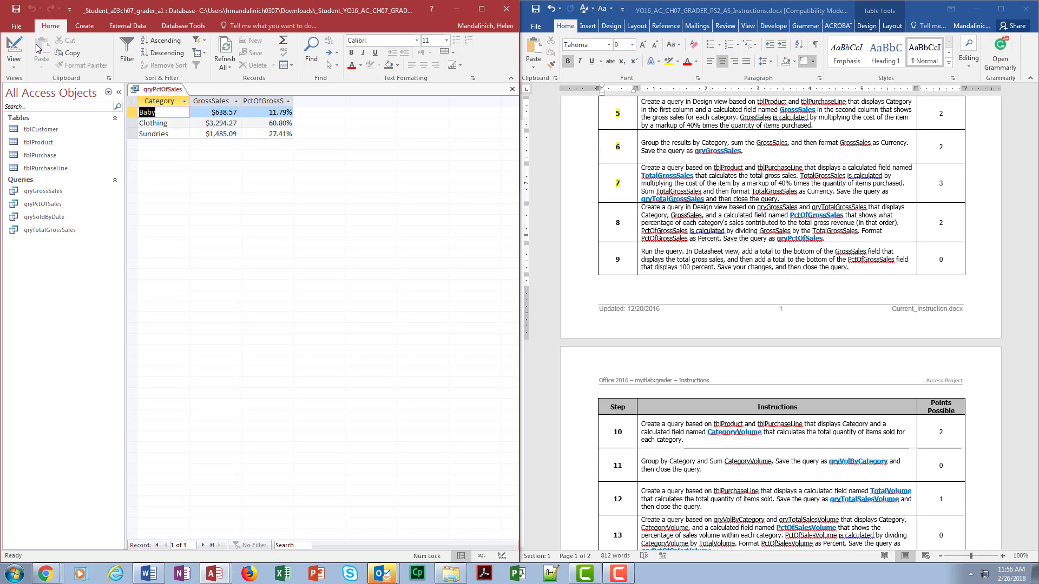
click(15, 49)
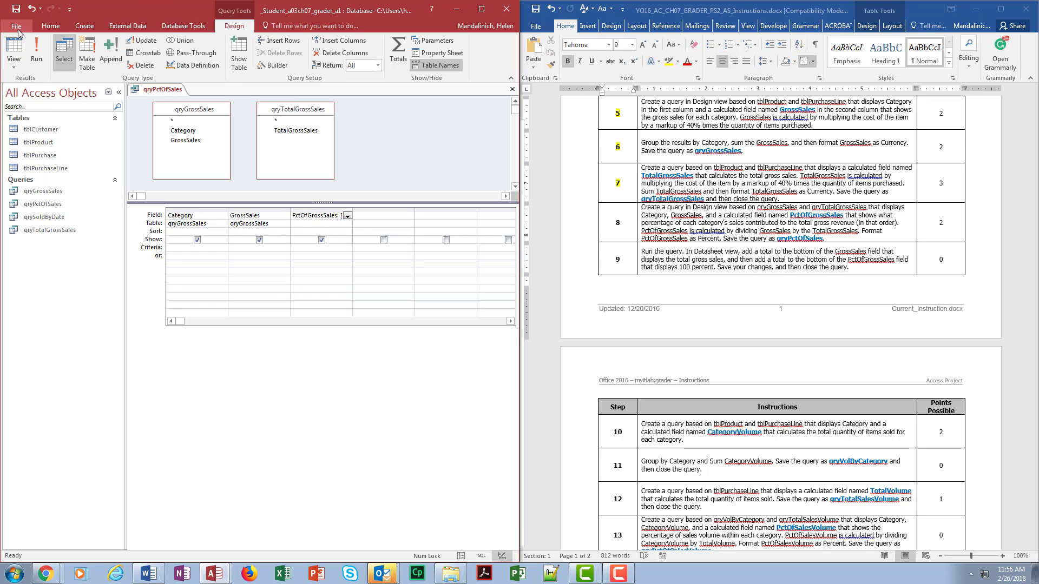
click(15, 49)
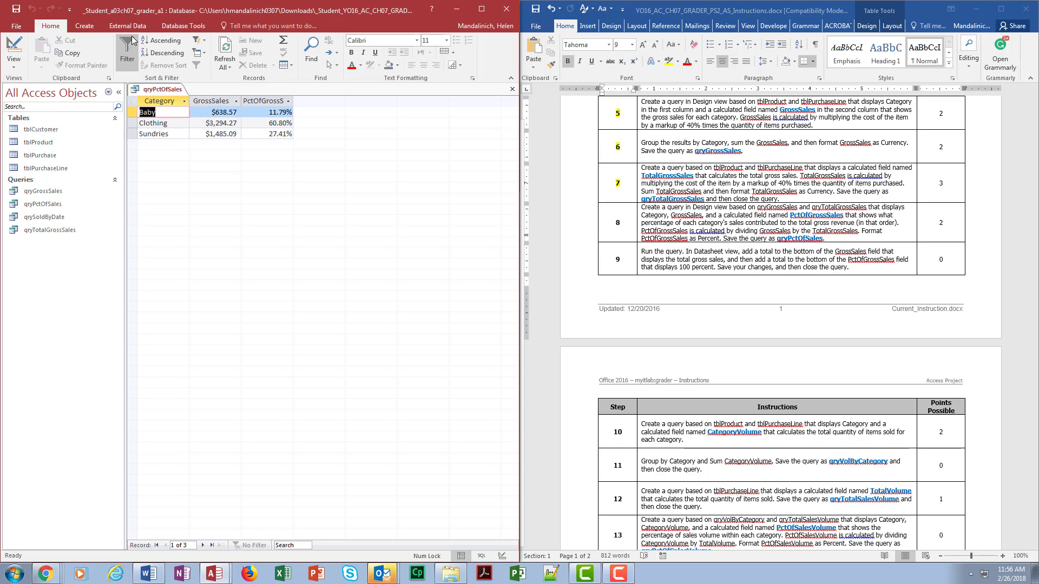
Step: Highlight step number 8 in yellow in the Word instructions
double_click(617, 222)
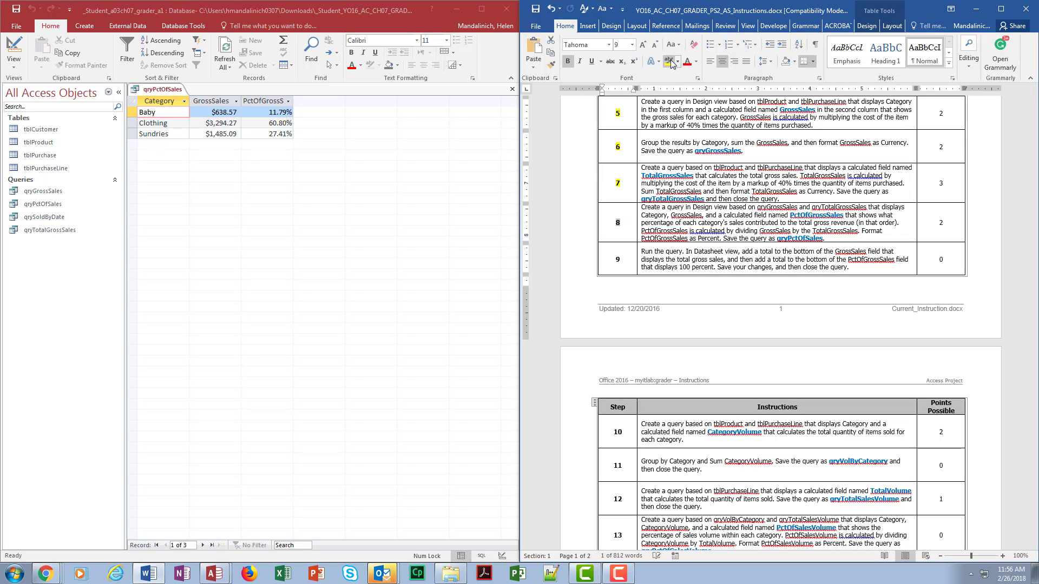
click(669, 62)
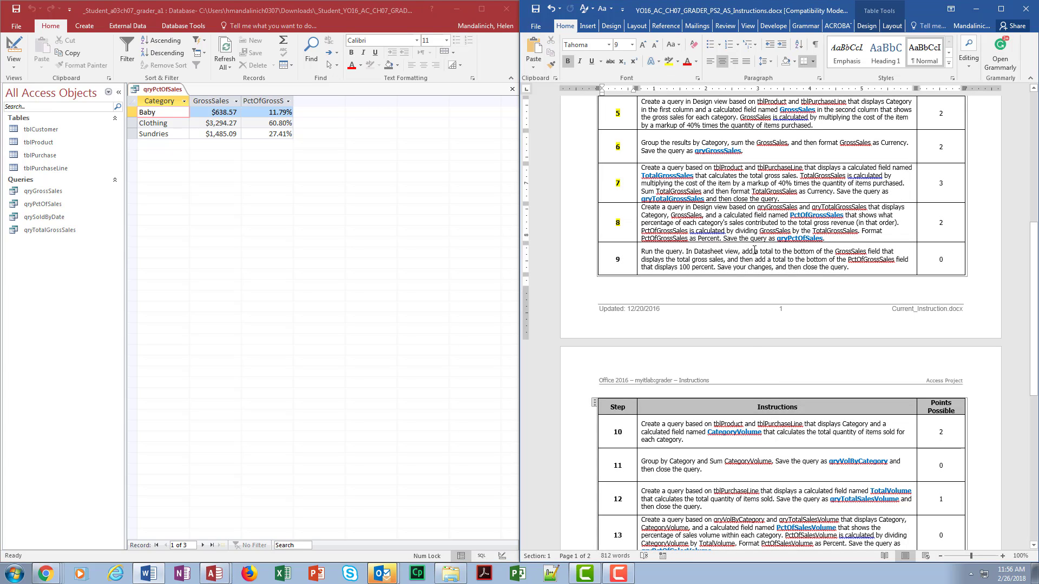
Step: In Access, add a Total row to the qryPctOfSales datasheet with a total for PctOfGrossSales, and close the query
click(270, 151)
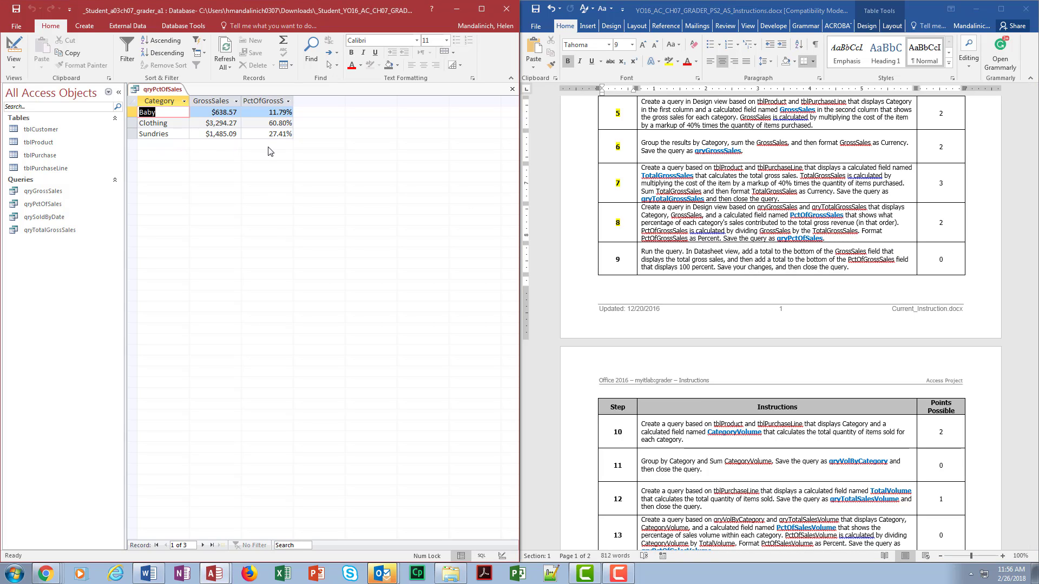
click(268, 102)
click(284, 40)
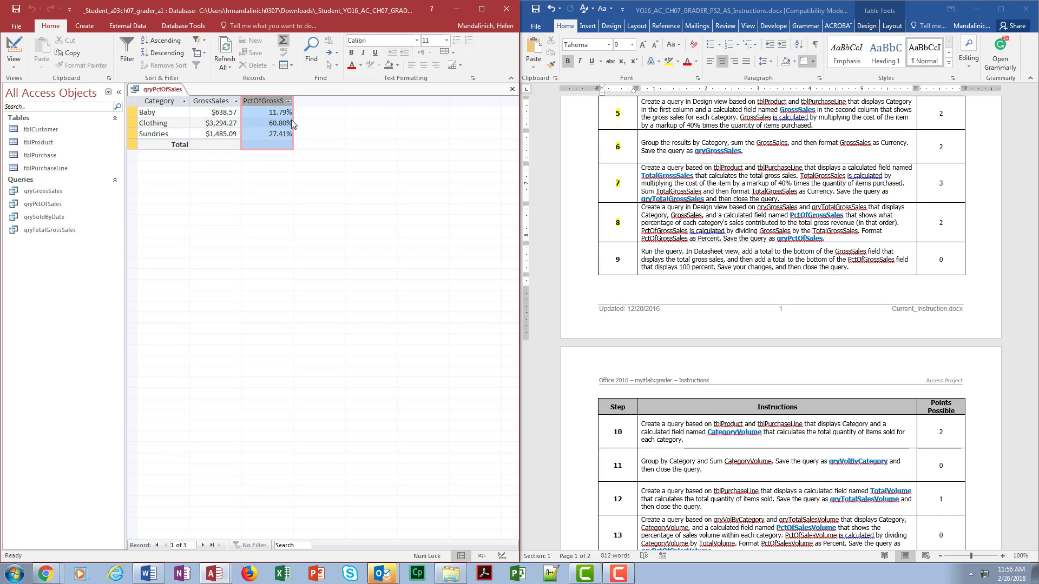
click(276, 144)
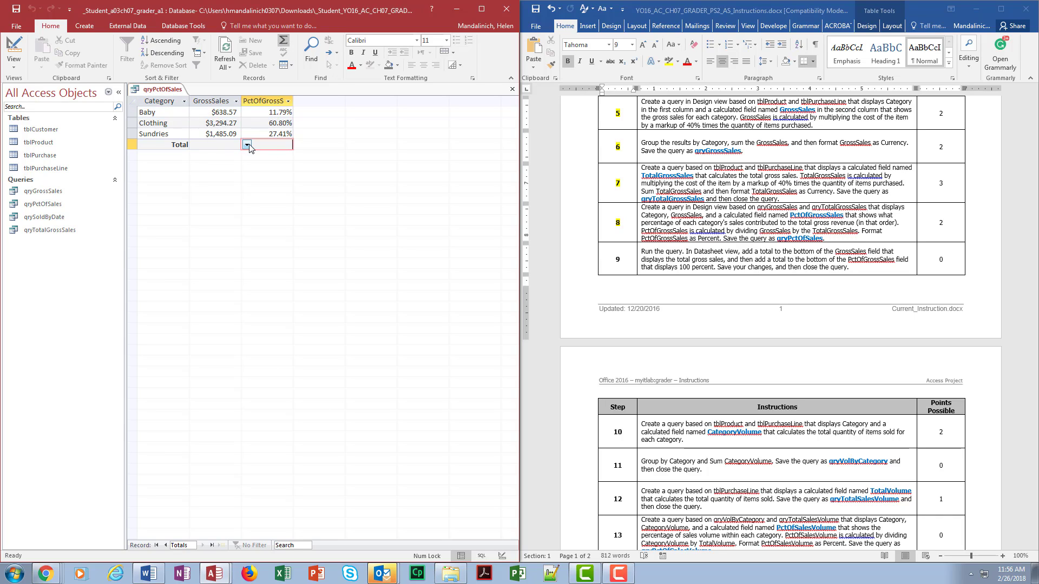
click(247, 145)
click(252, 165)
click(512, 88)
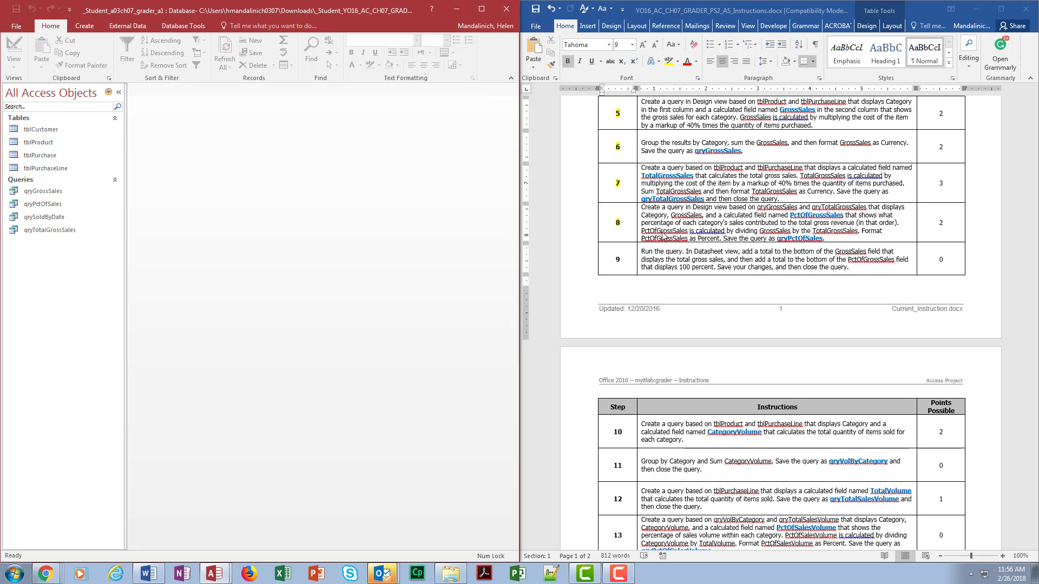
Step: Highlight step number 9 in yellow in the Word instructions
click(624, 258)
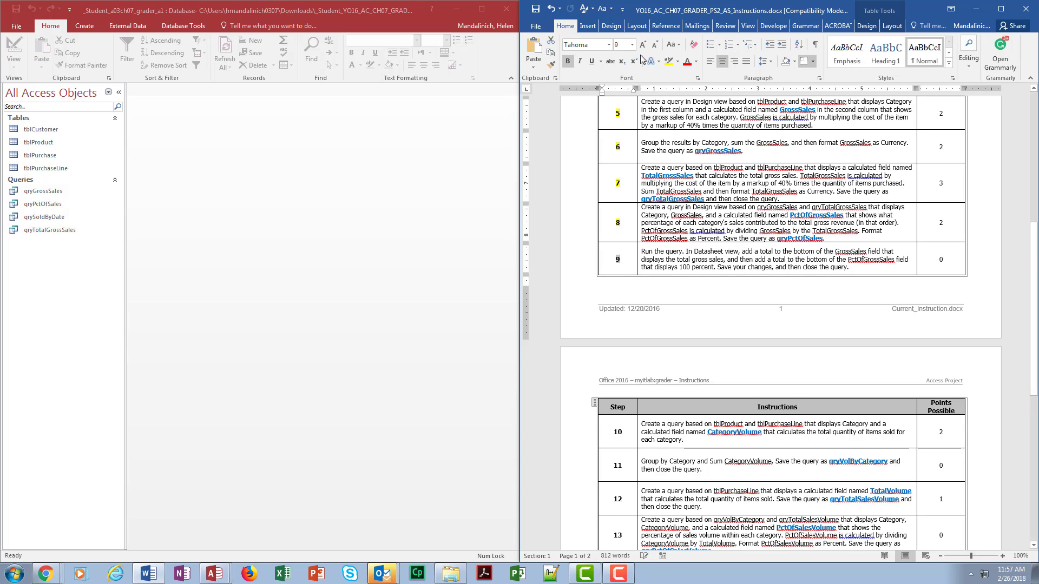
click(669, 61)
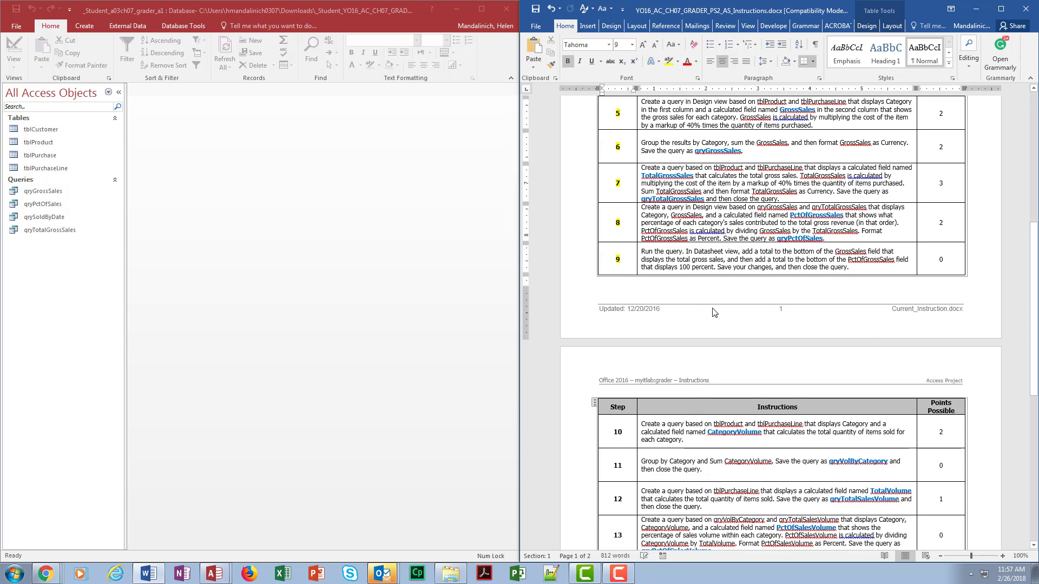